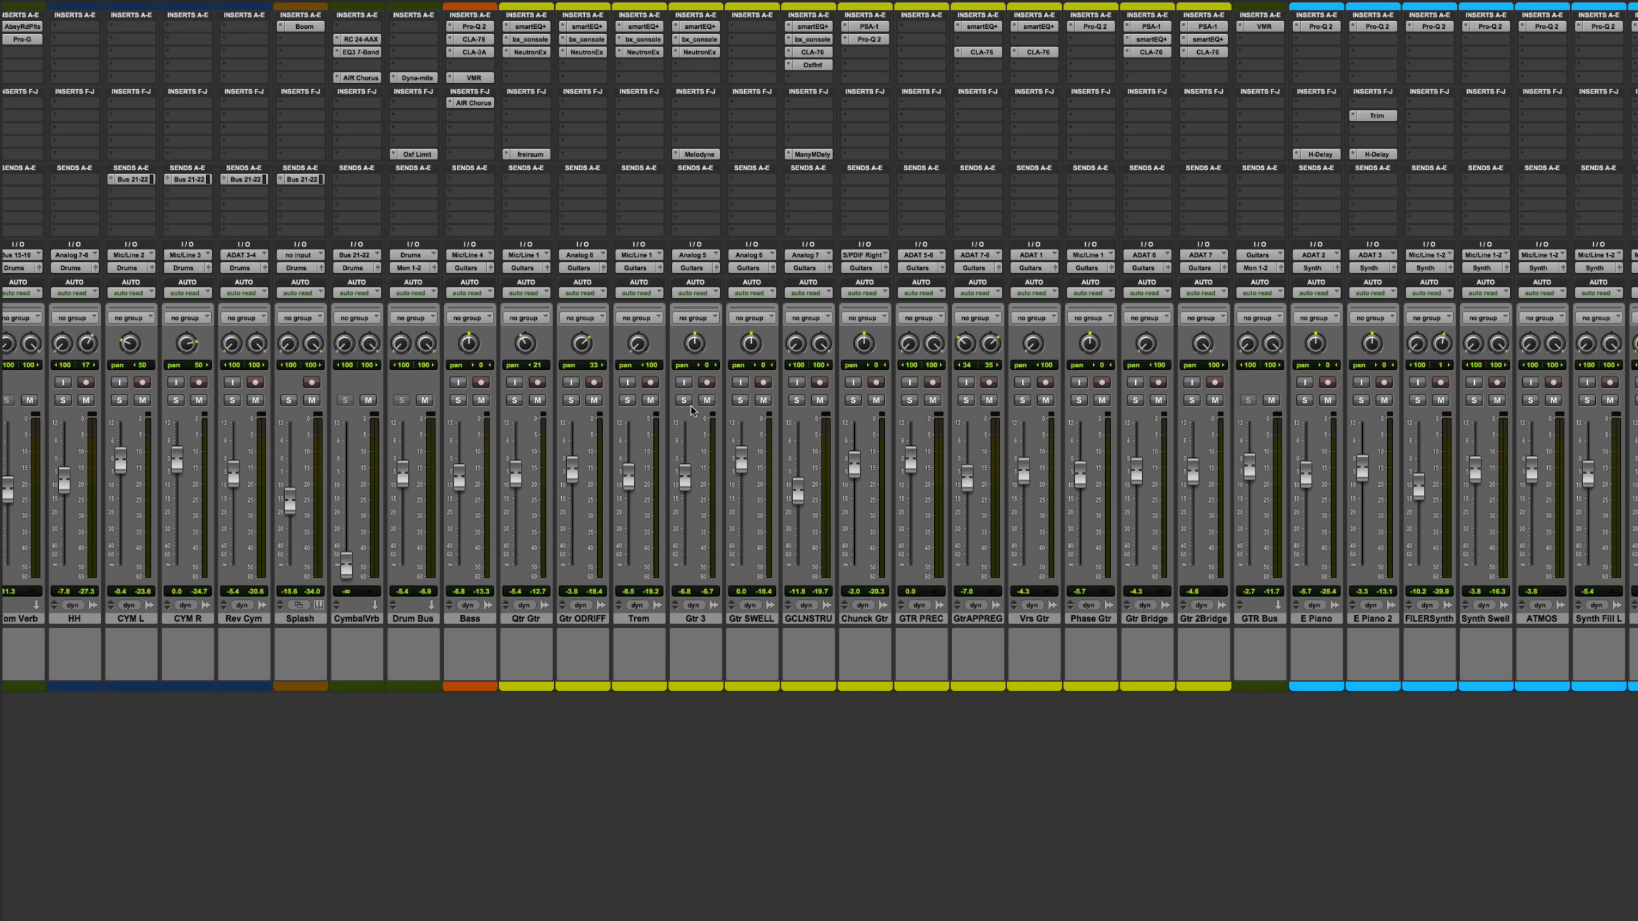
# Step: Select the opening phrase on the Gtr 3 track, solo Gtr 3 in the mixer and play the selection
pyautogui.hotkey('ctrl', '=')
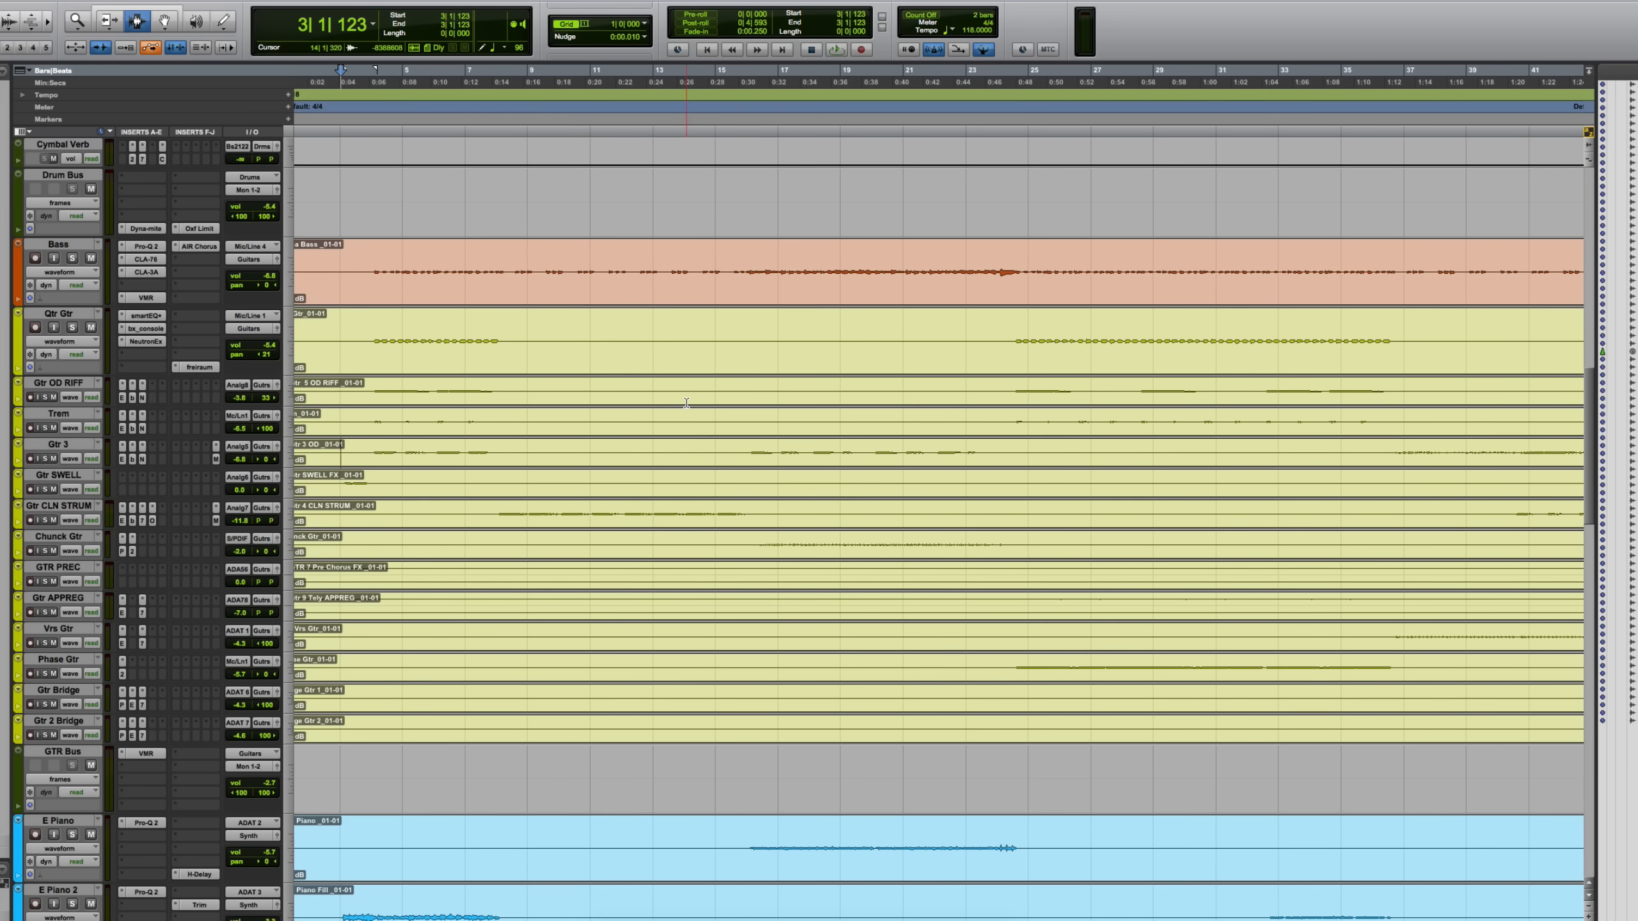
pyautogui.moveTo(372, 455); pyautogui.dragTo(504, 458)
pyautogui.hotkey('ctrl', '=')
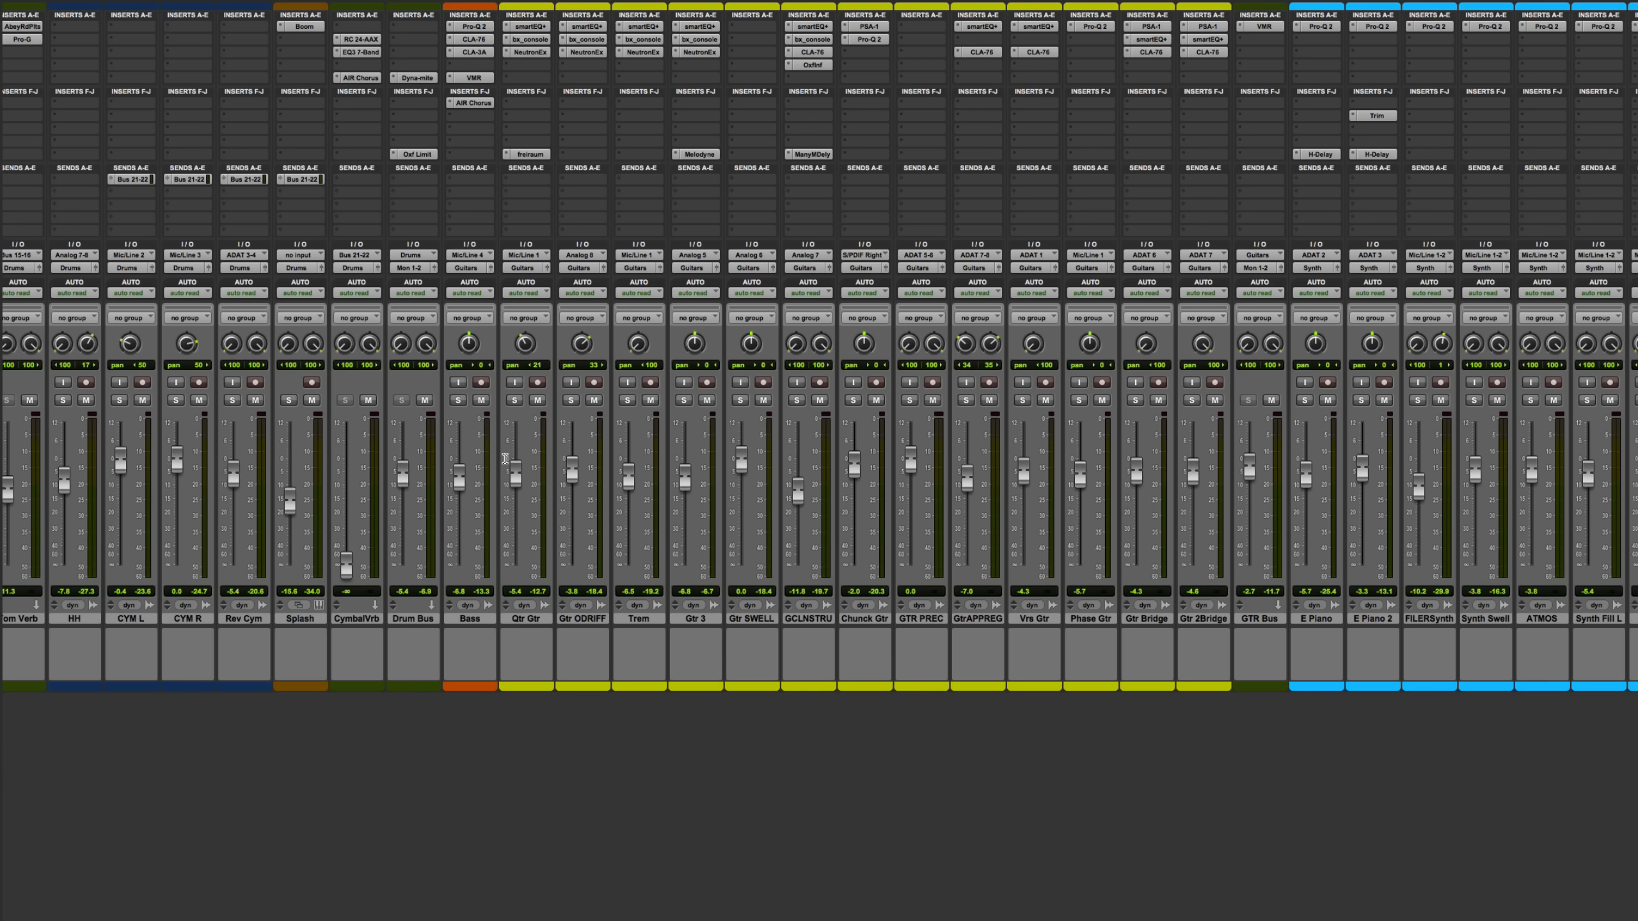
pyautogui.click(684, 400)
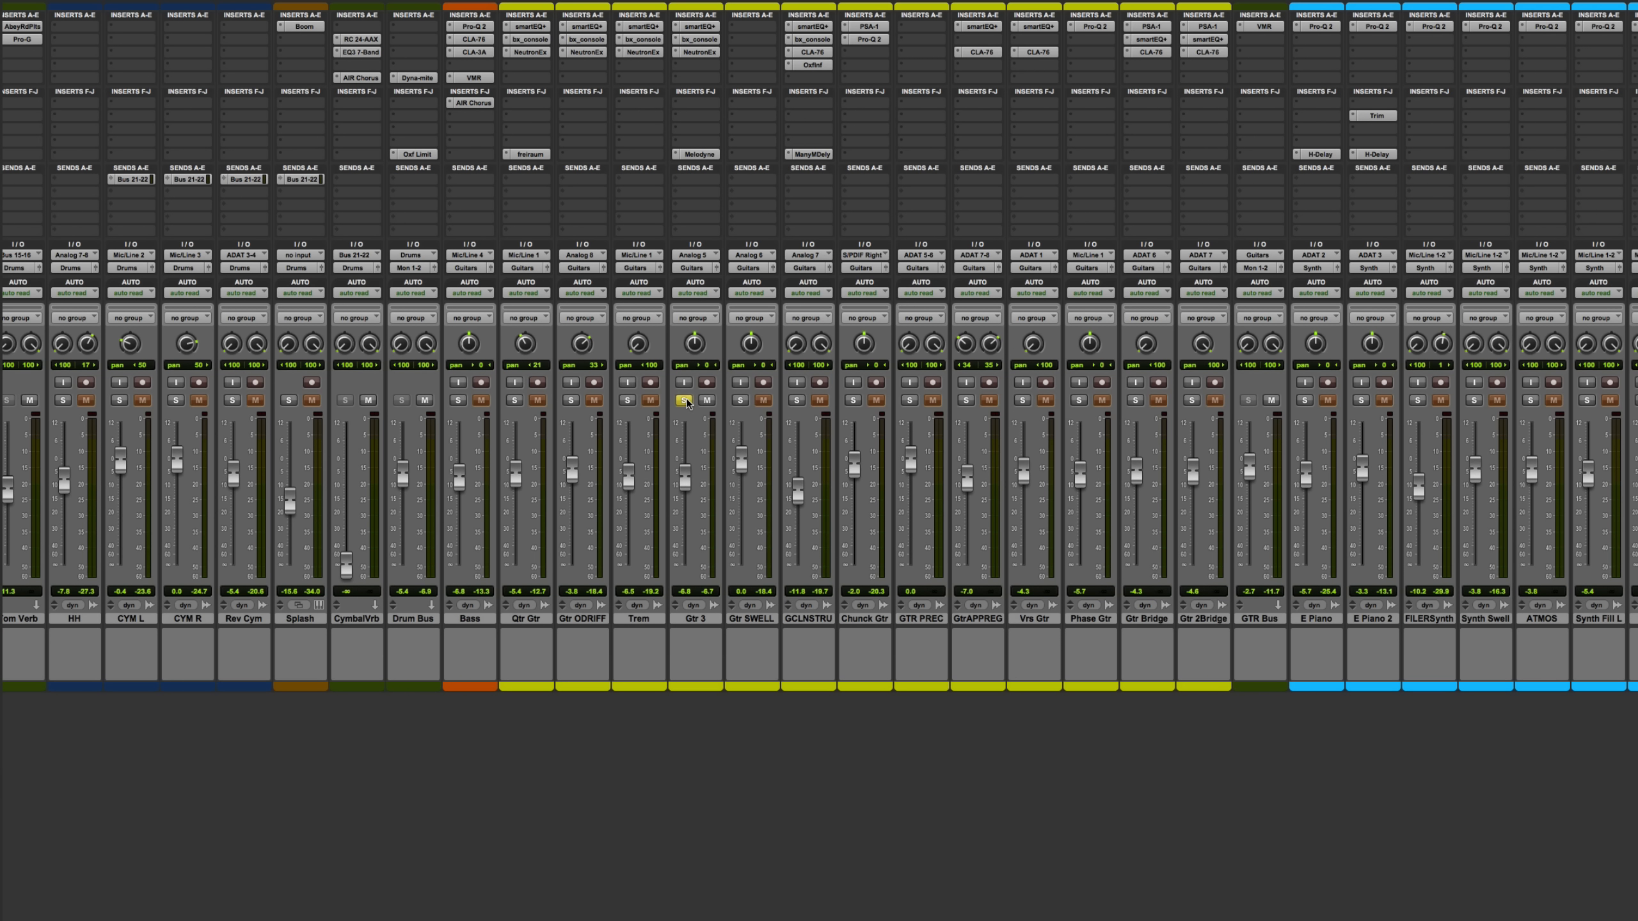
pyautogui.press('space')
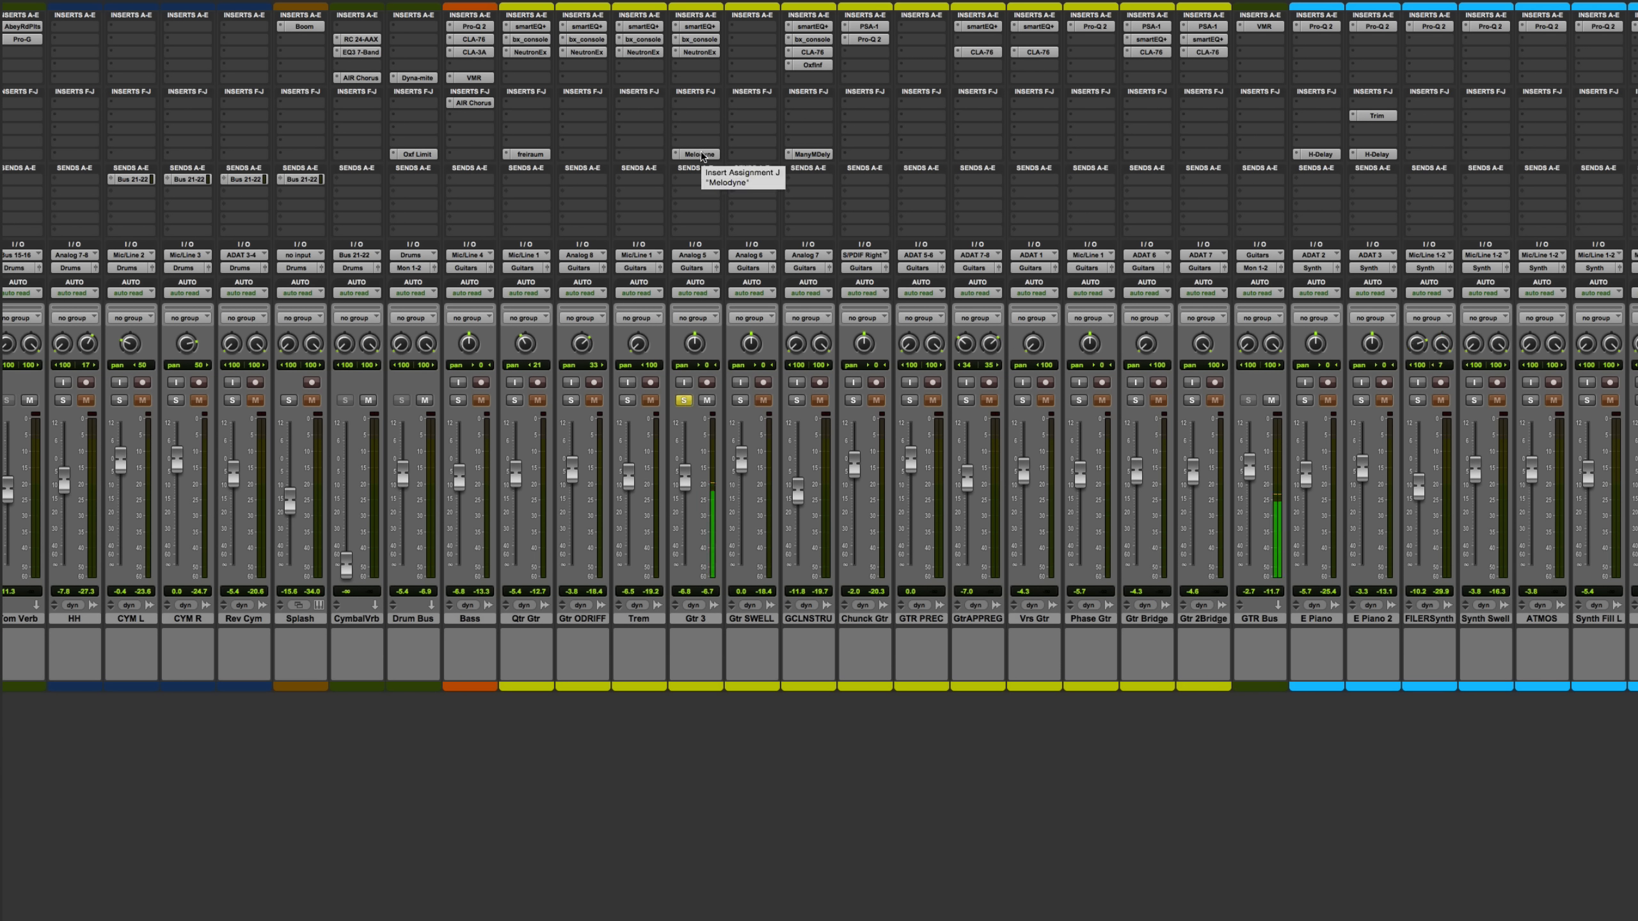
# Step: Open the Melodyne insert on Gtr 3 and show the Sound Editor with all four guitar notes selected
pyautogui.click(699, 154)
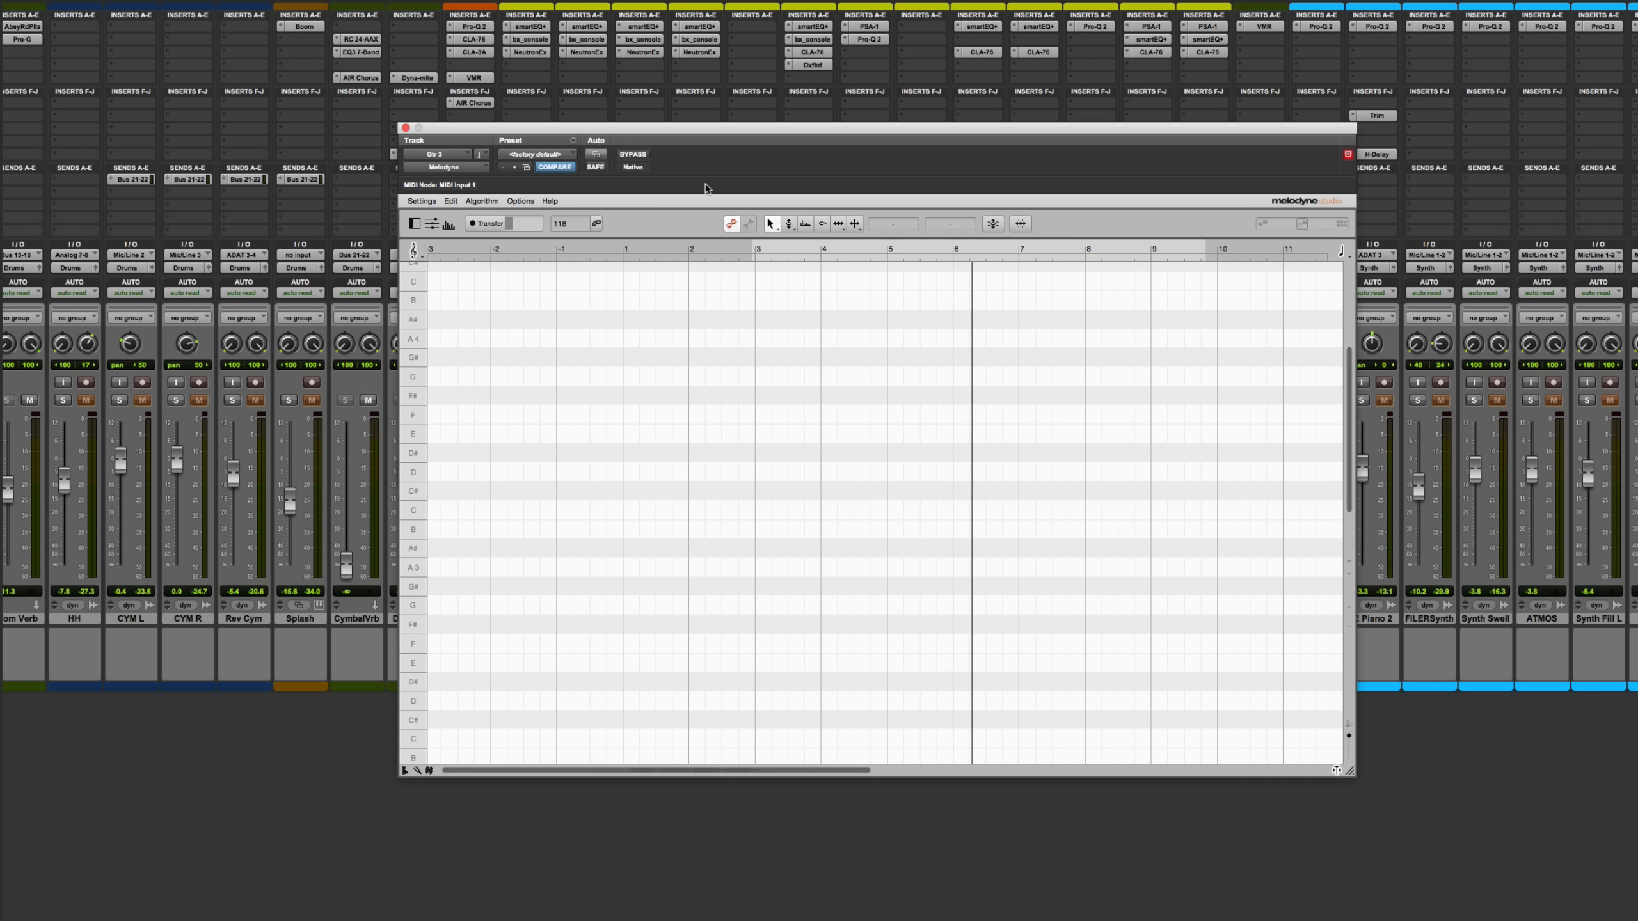
pyautogui.scroll(-5, 803, 423)
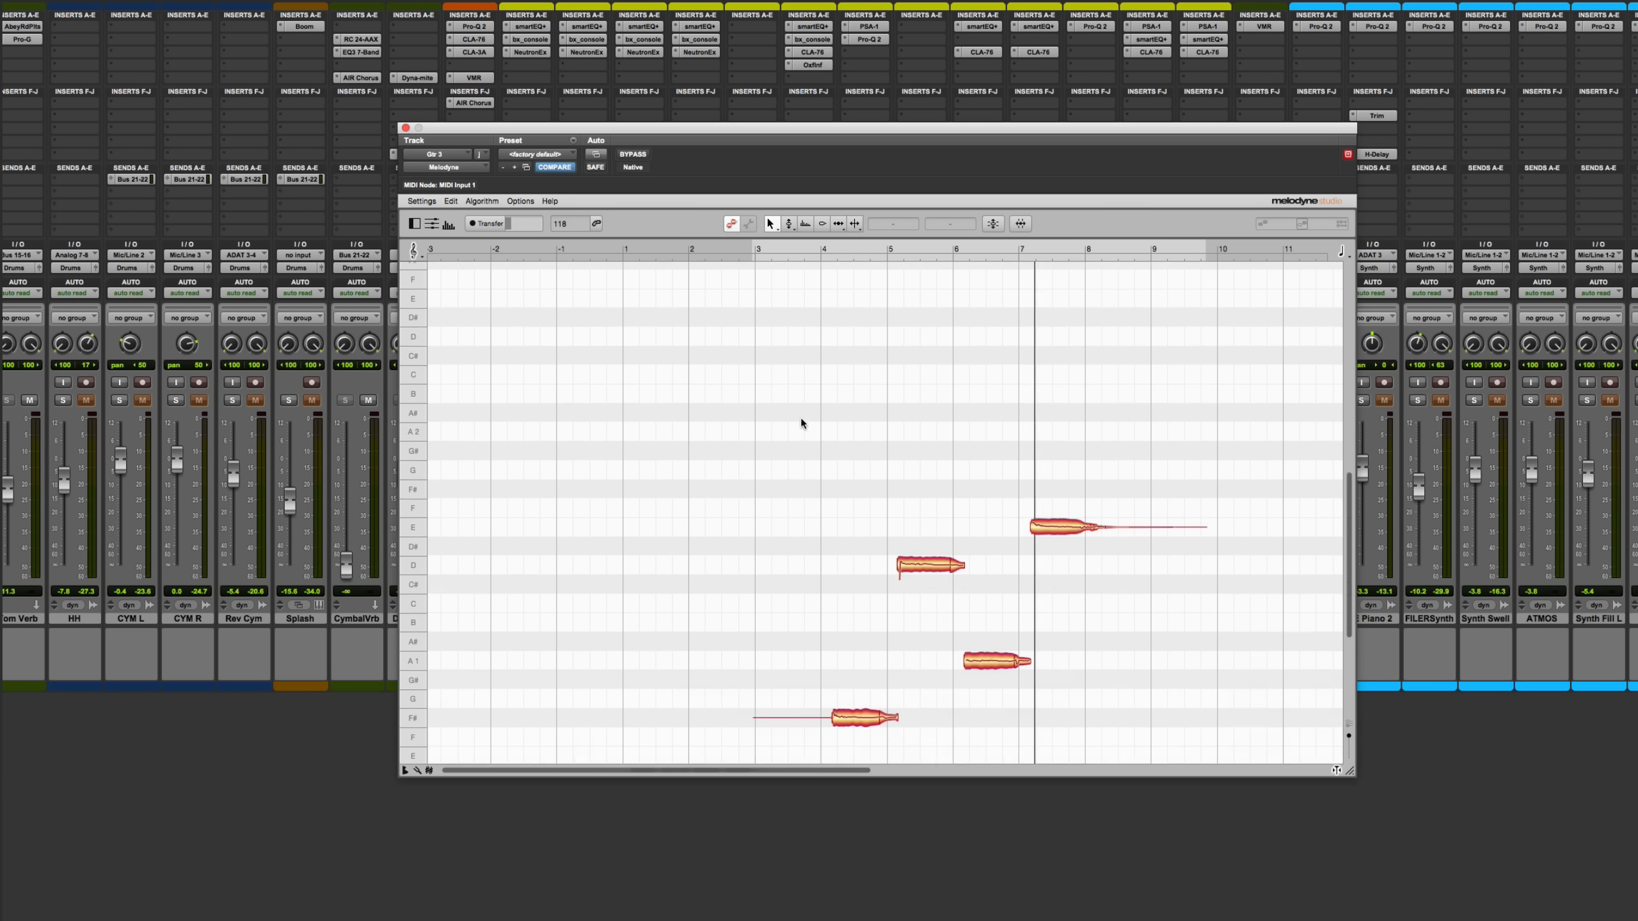
pyautogui.scroll(-2, 804, 419)
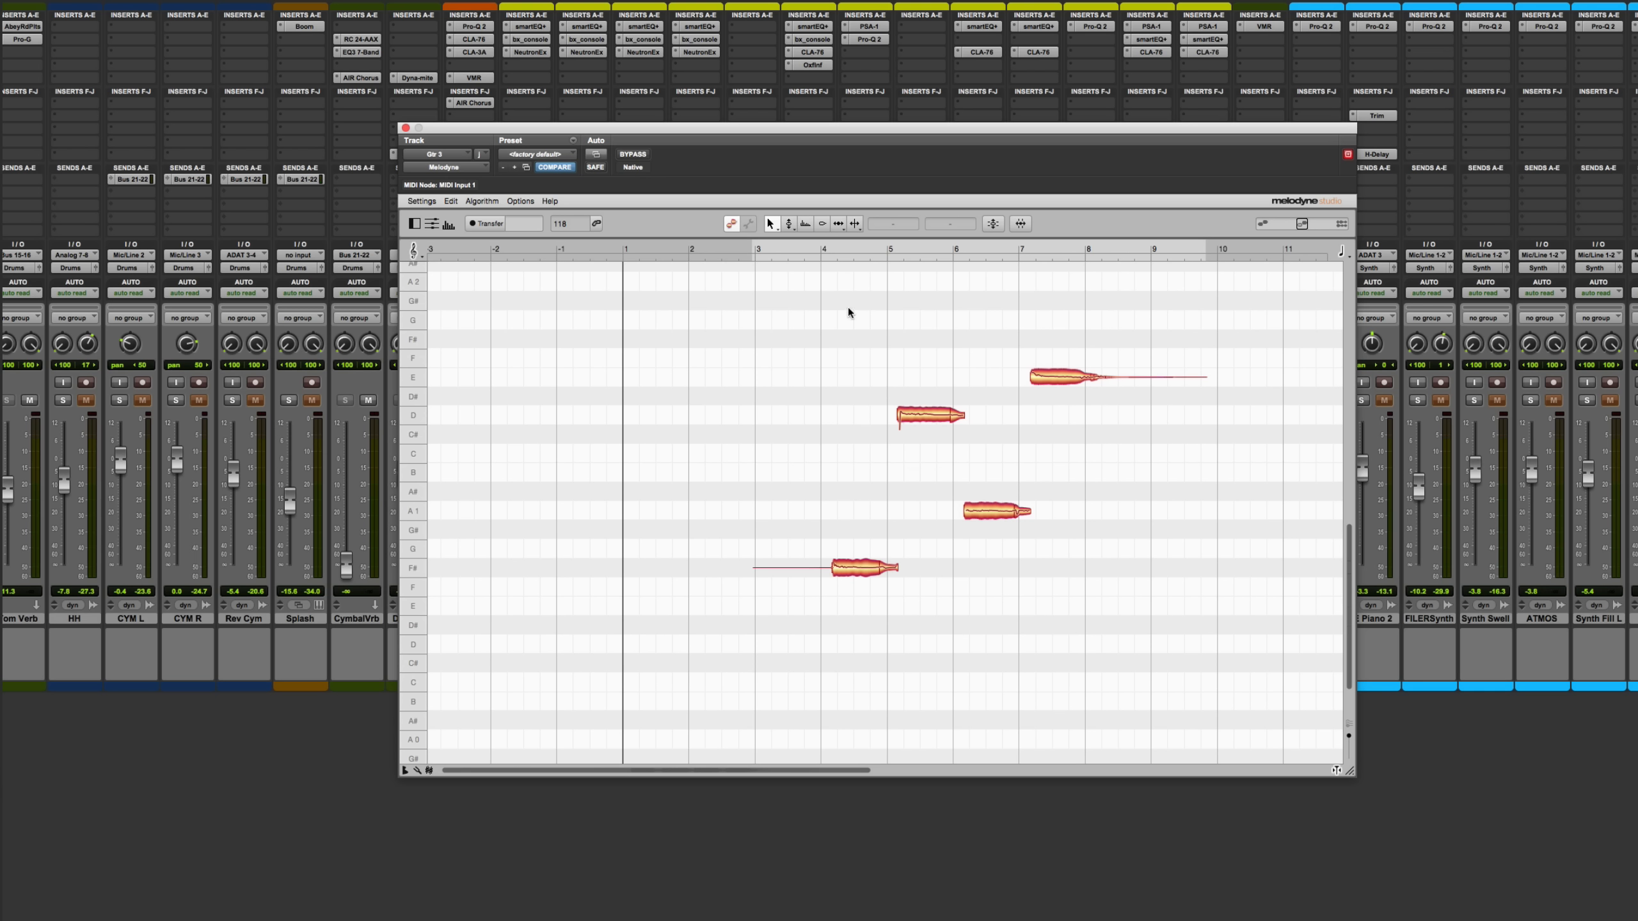
pyautogui.moveTo(849, 308); pyautogui.dragTo(1122, 595)
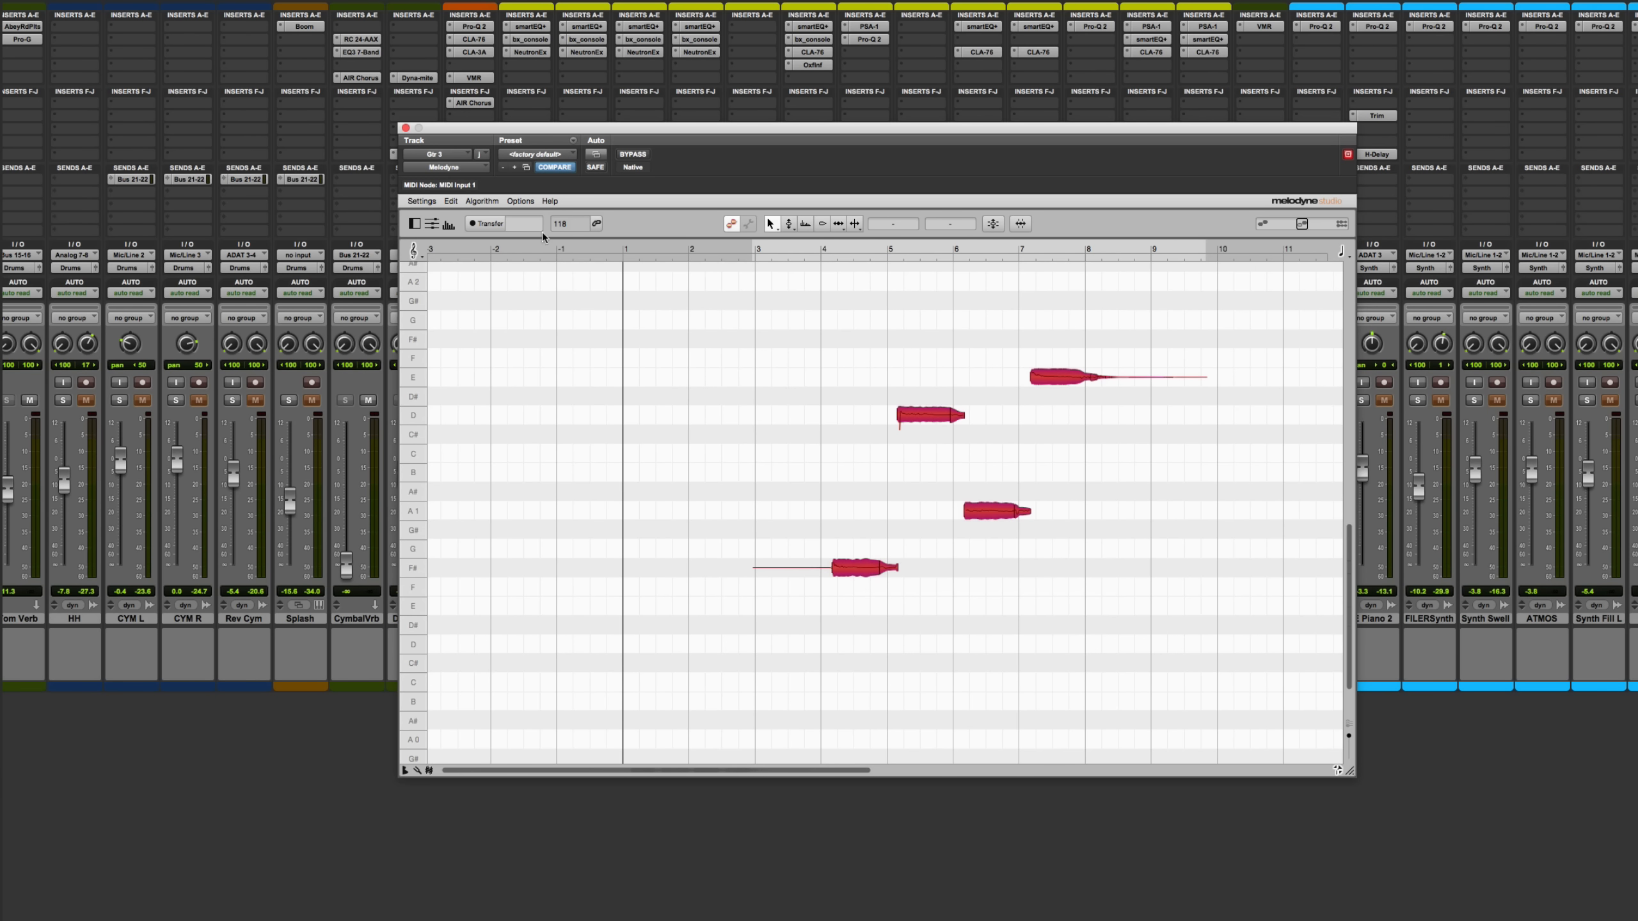
pyautogui.click(448, 225)
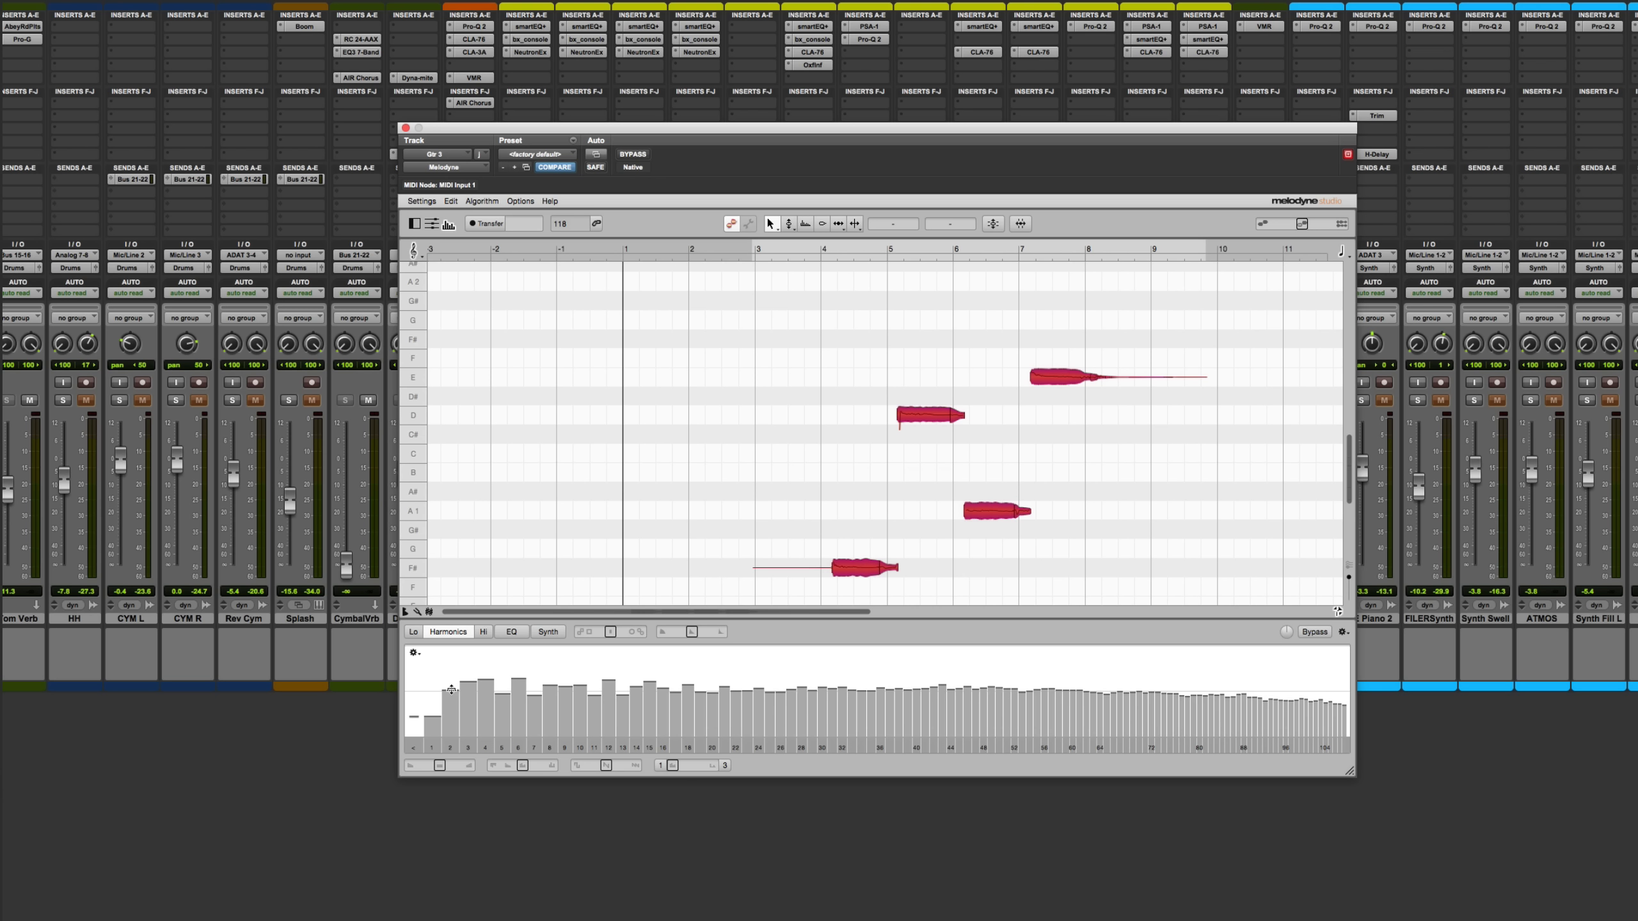
# Step: Try redrawing the levels of individual lower harmonics during playback, and reset all Sound Editor changes
pyautogui.press('space')
pyautogui.moveTo(451, 690); pyautogui.dragTo(759, 679)
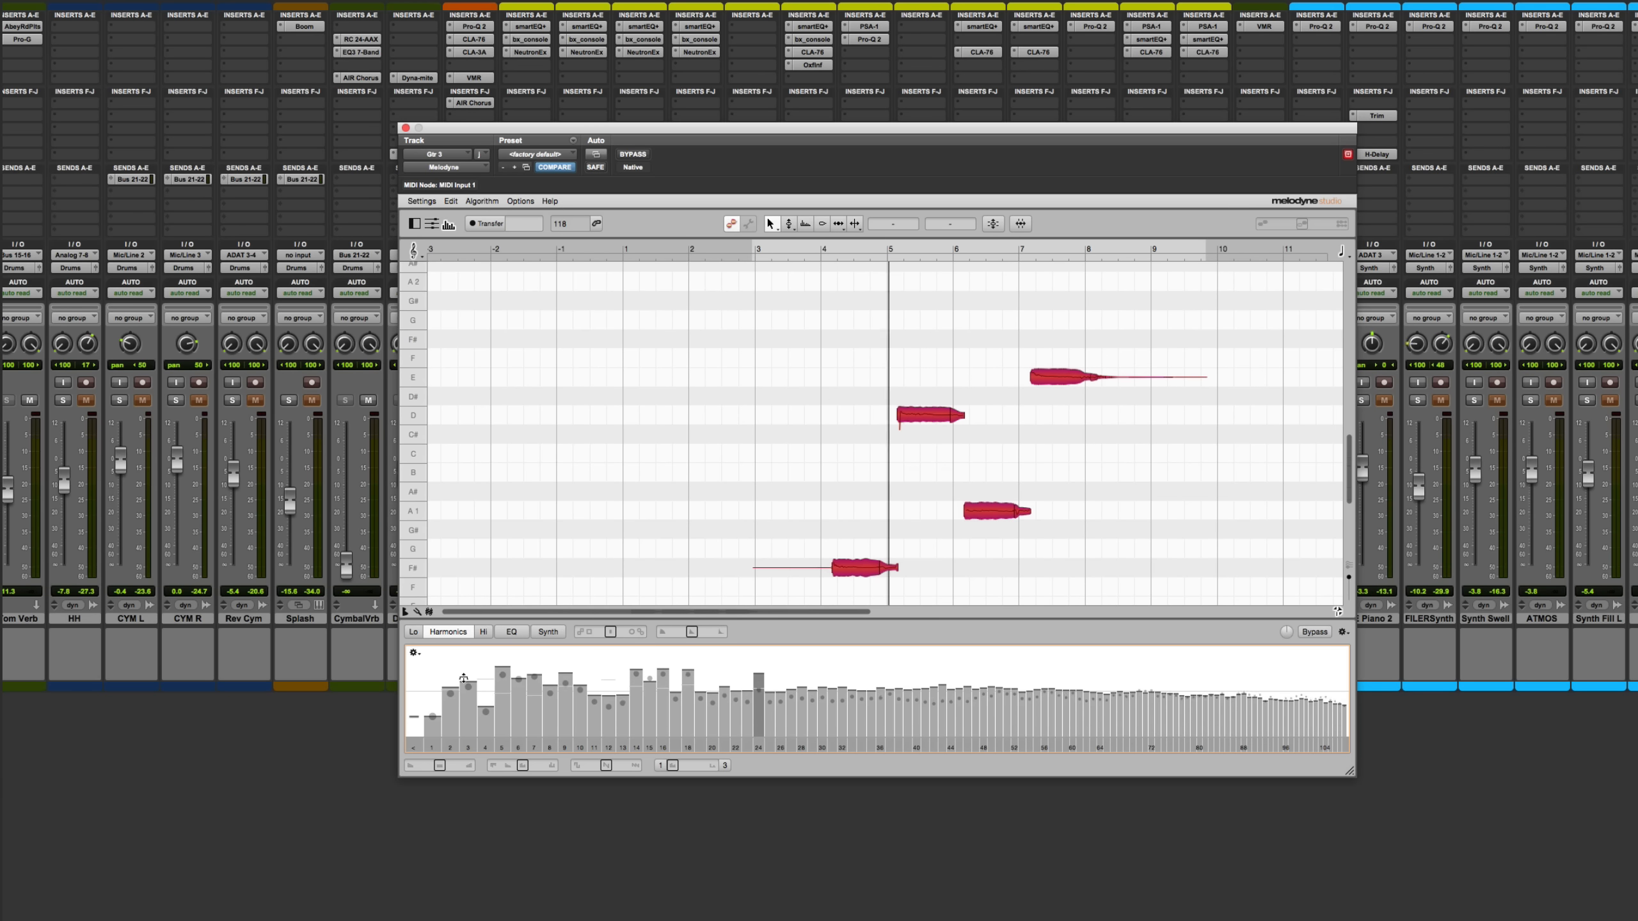
pyautogui.moveTo(514, 668); pyautogui.dragTo(508, 688)
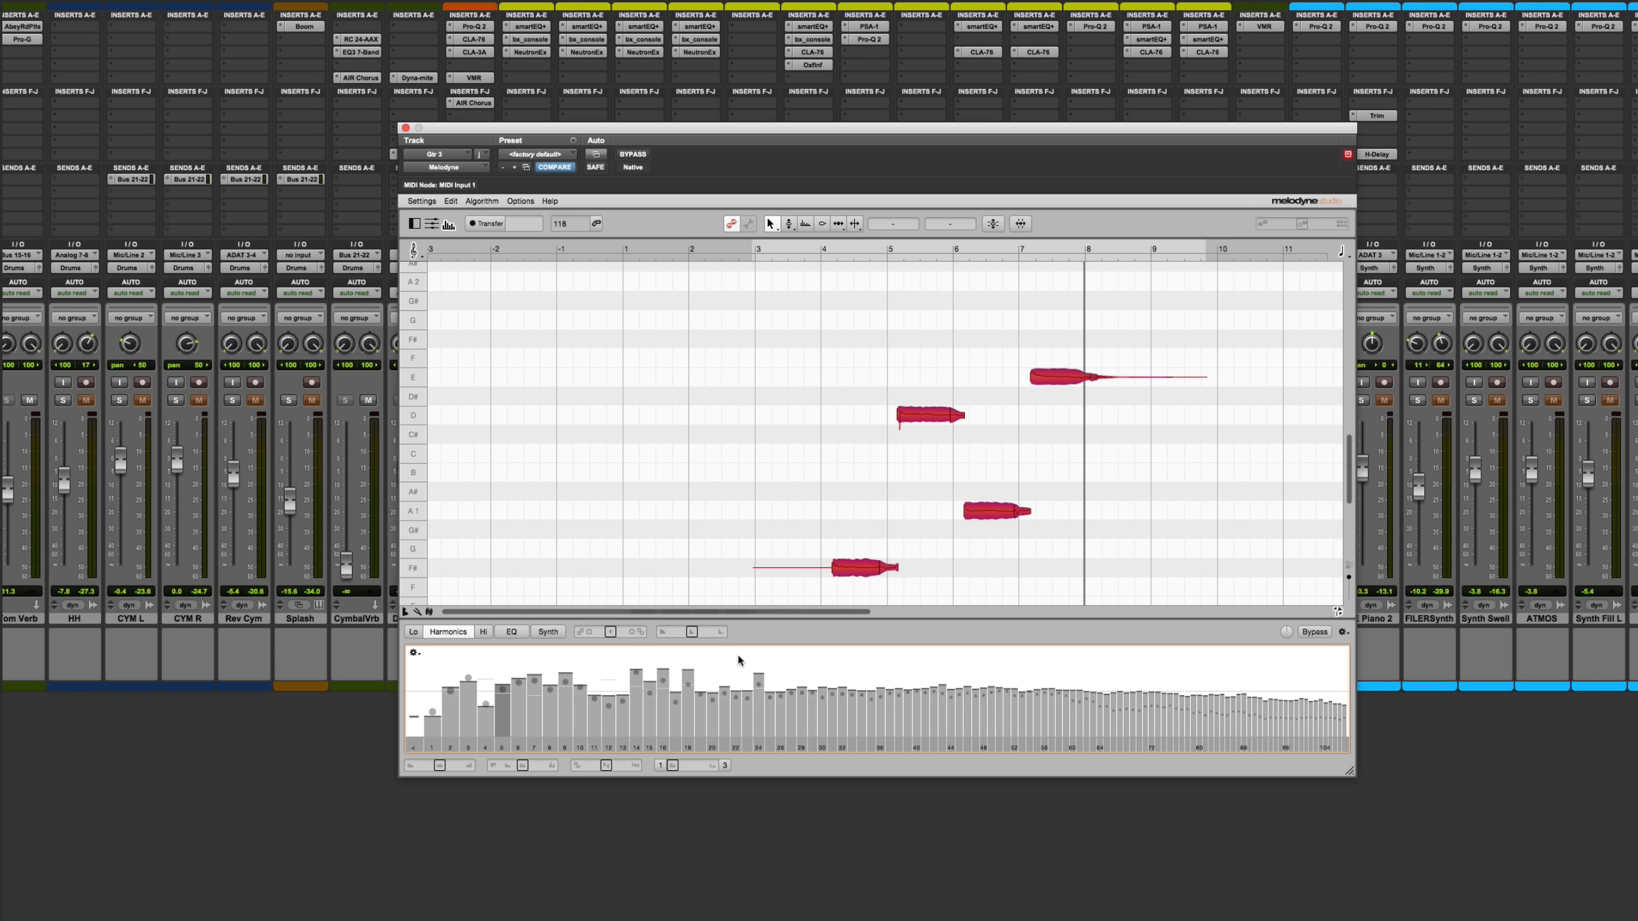
pyautogui.press('space')
pyautogui.press('Return')
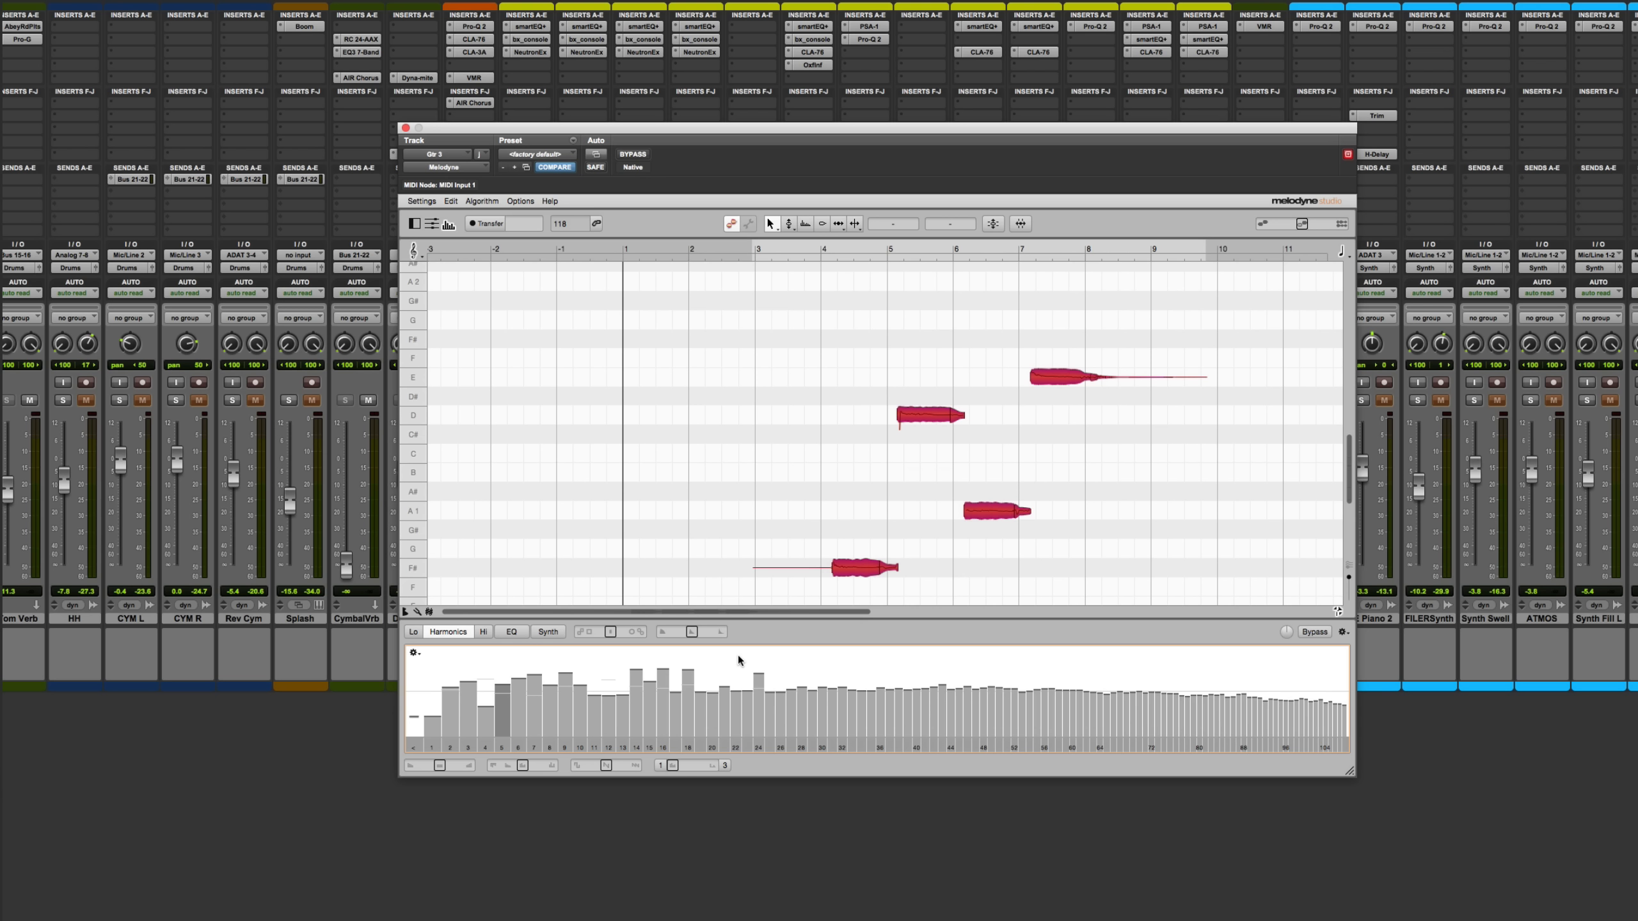
pyautogui.click(1342, 632)
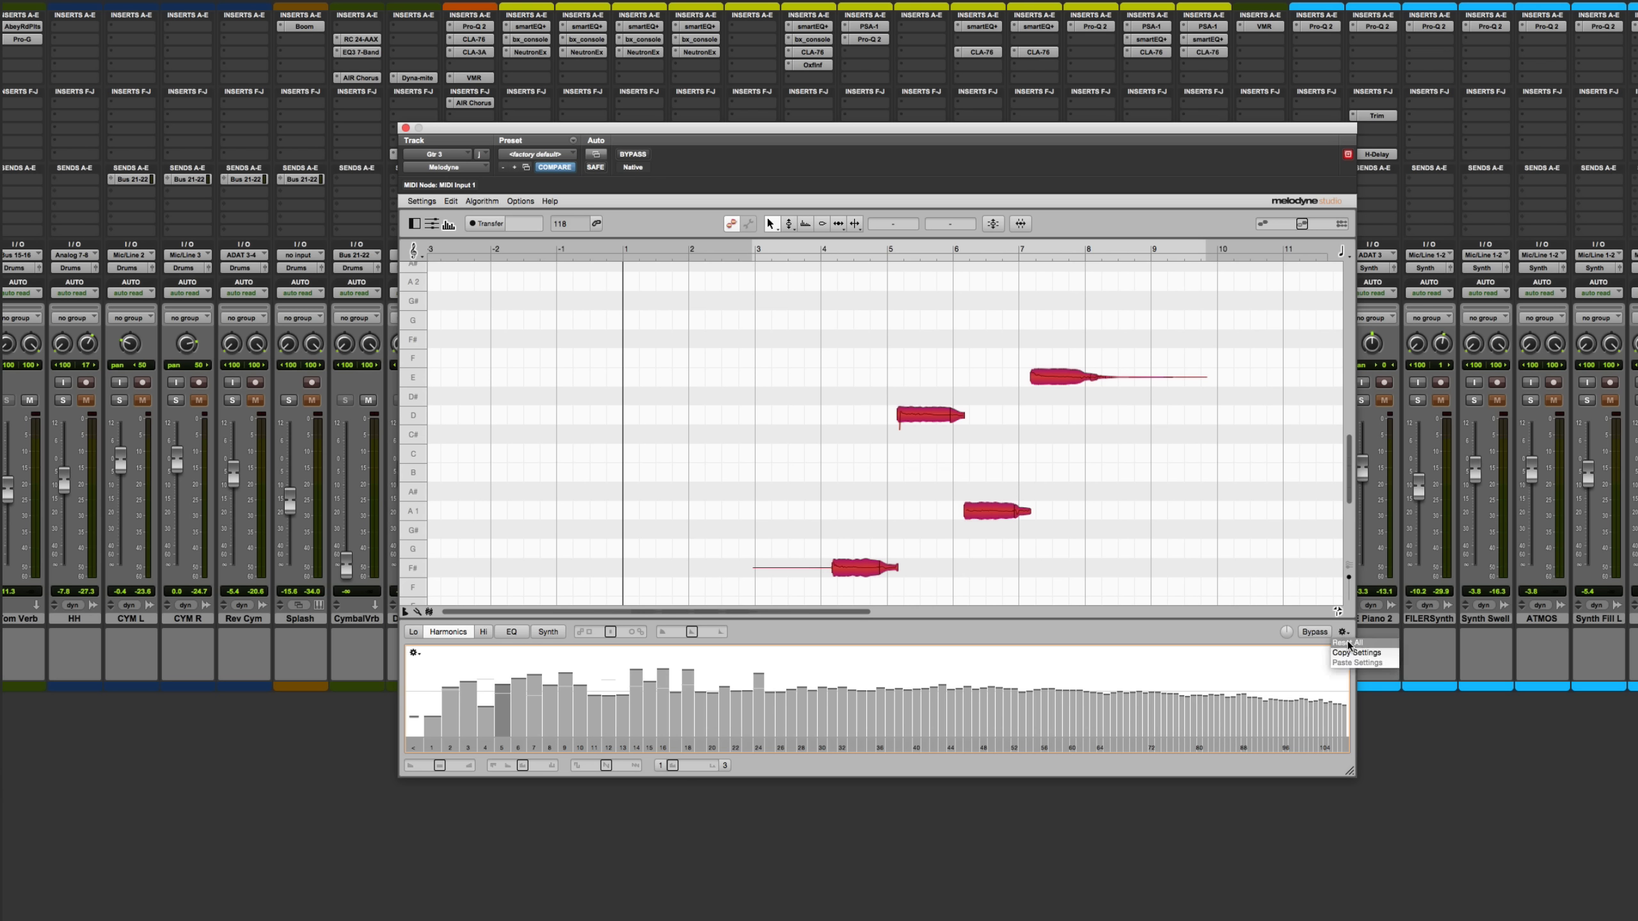
pyautogui.click(1347, 643)
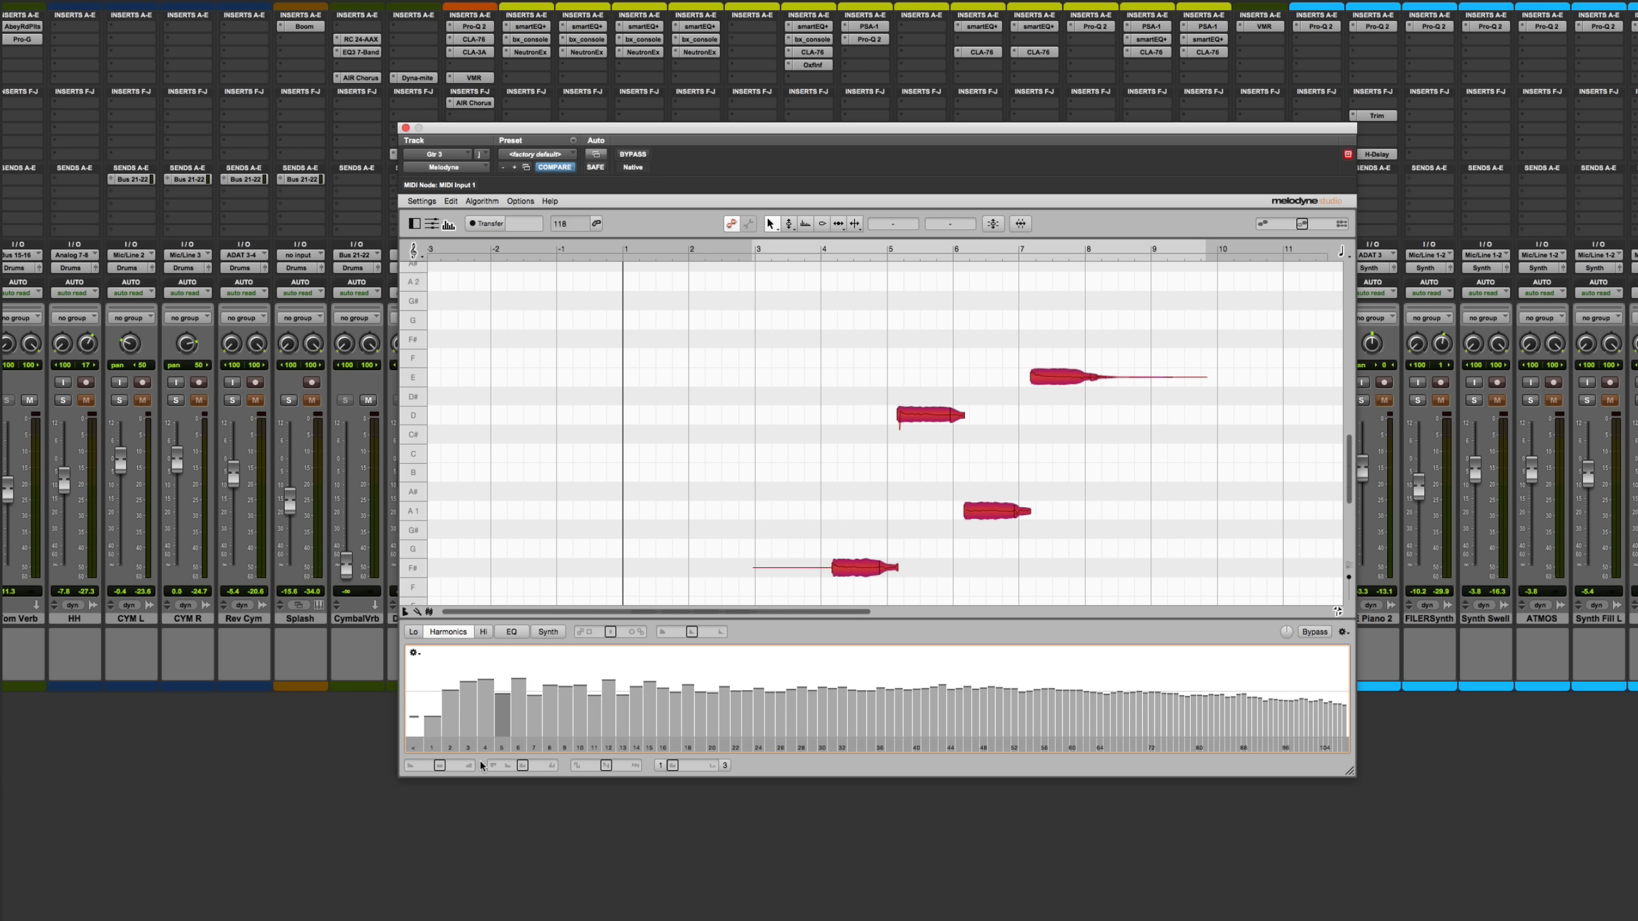
# Step: Try a lower Brilliance setting on the harmonics during playback and restore its default
pyautogui.moveTo(440, 768)
pyautogui.moveTo(440, 766); pyautogui.dragTo(428, 766)
pyautogui.doubleClick(427, 766)
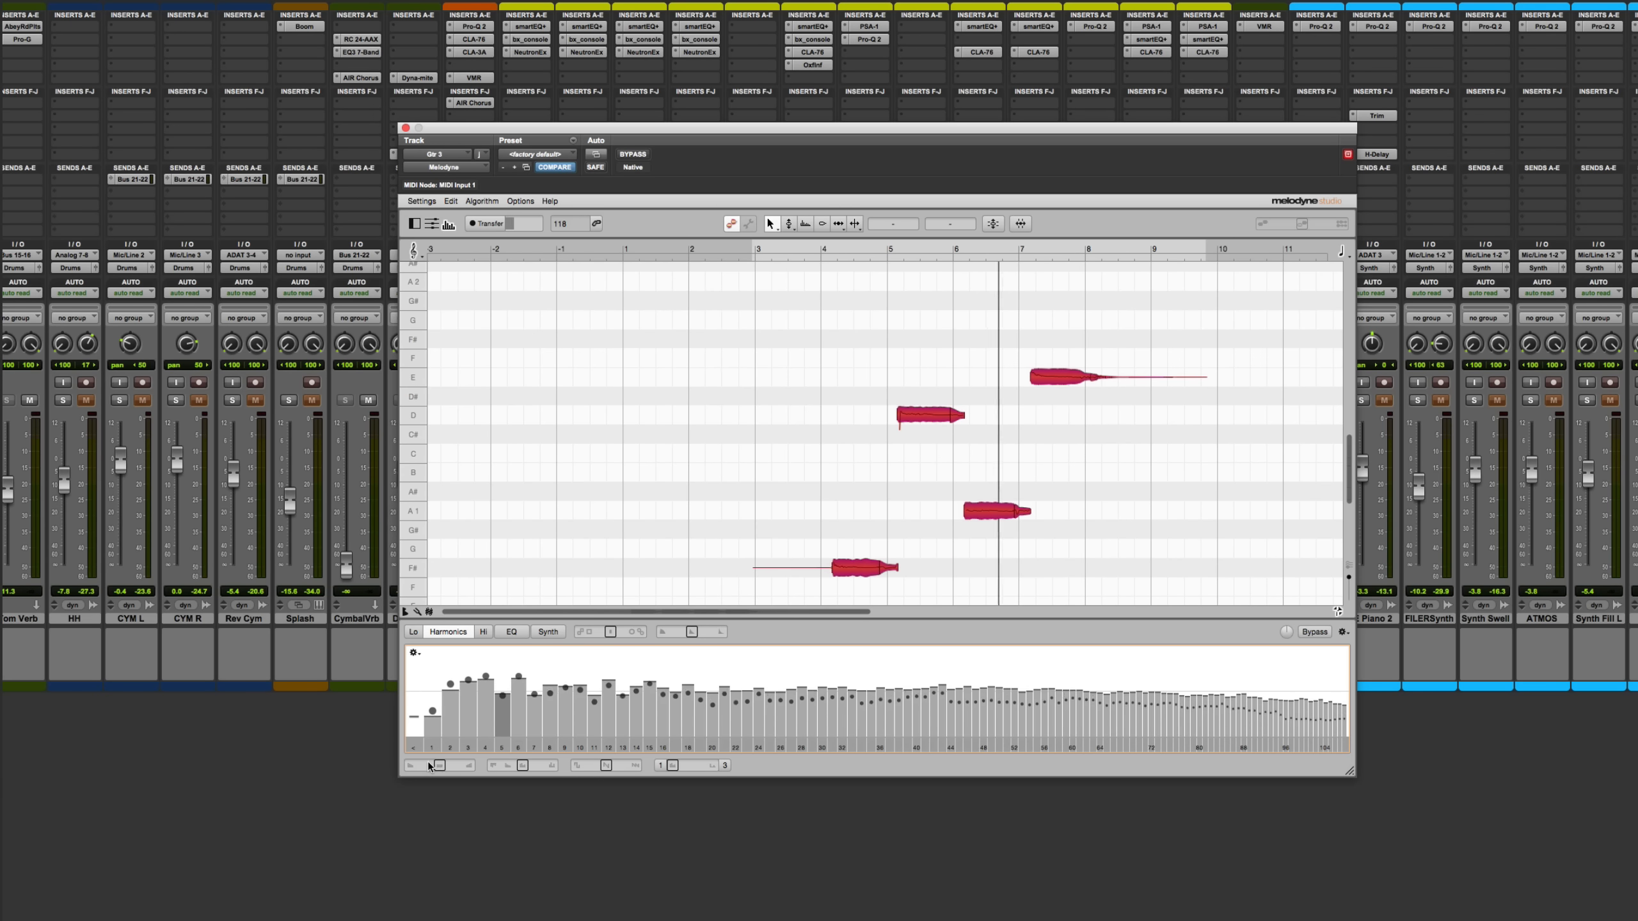
# Step: Audition Contour at -100 % and at a strongly positive setting, and restore its default
pyautogui.click(508, 767)
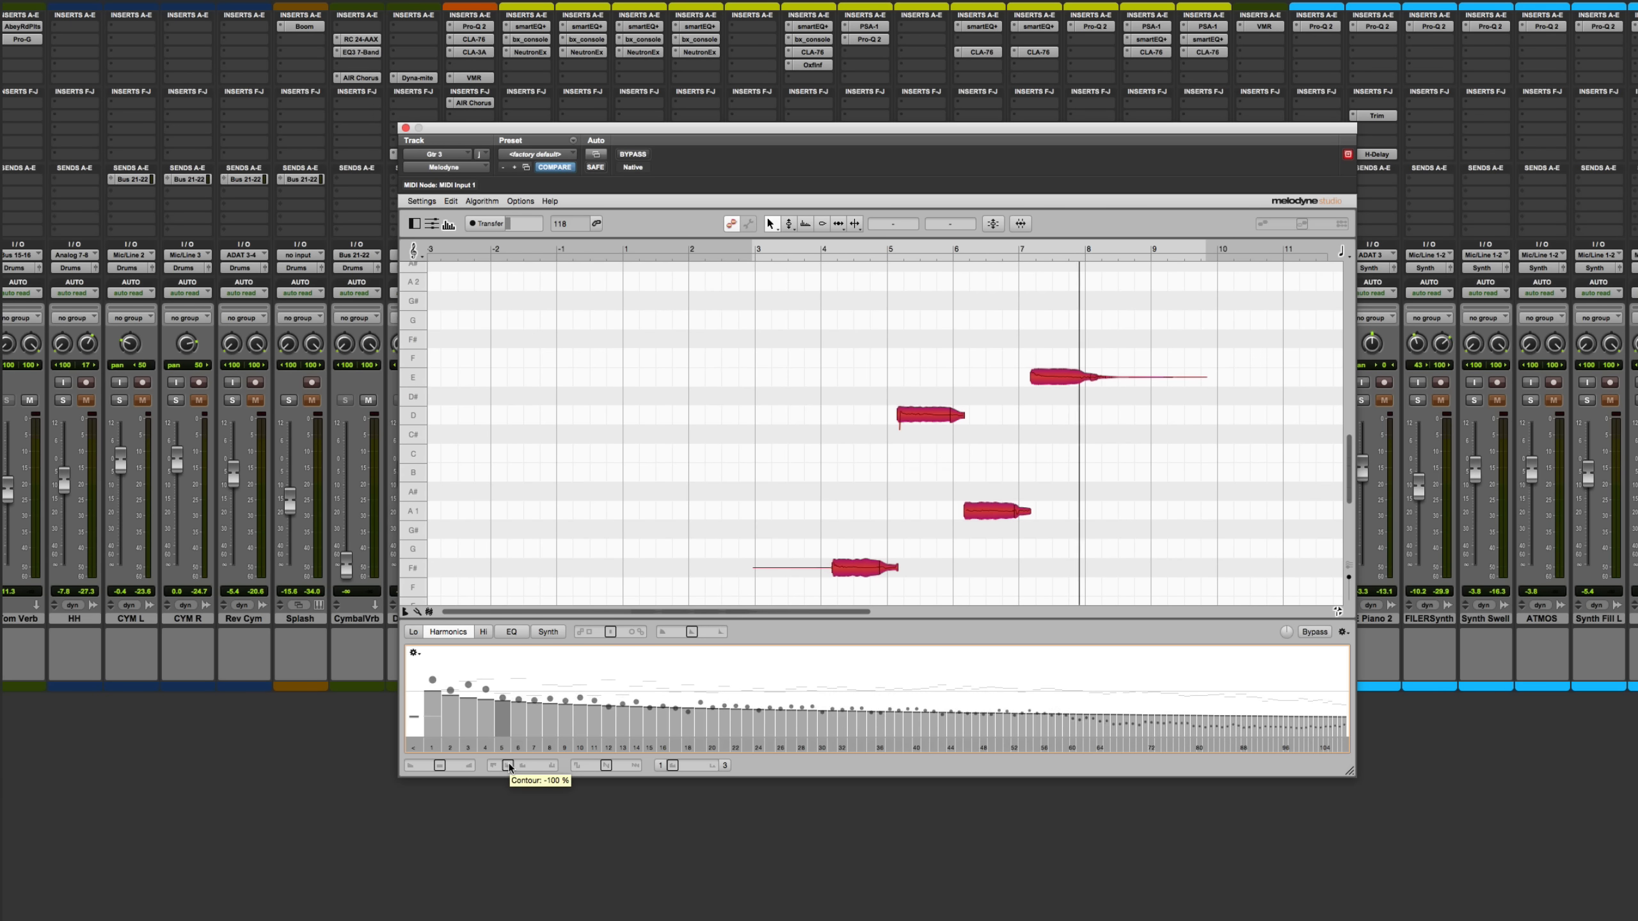
pyautogui.moveTo(508, 766); pyautogui.dragTo(550, 765)
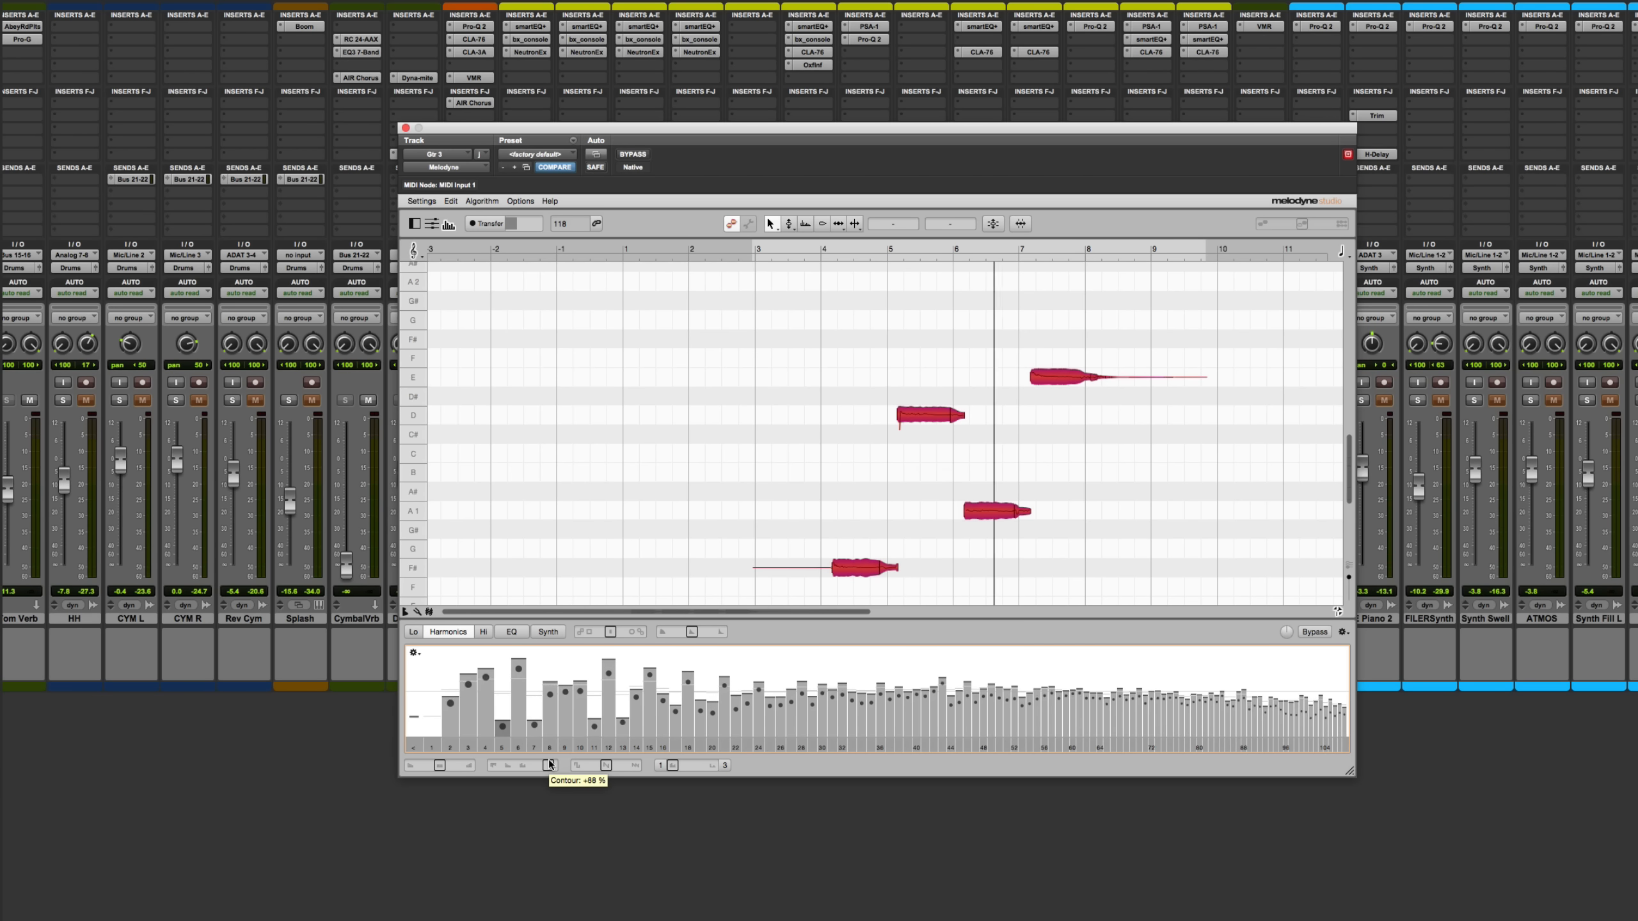
pyautogui.doubleClick(549, 764)
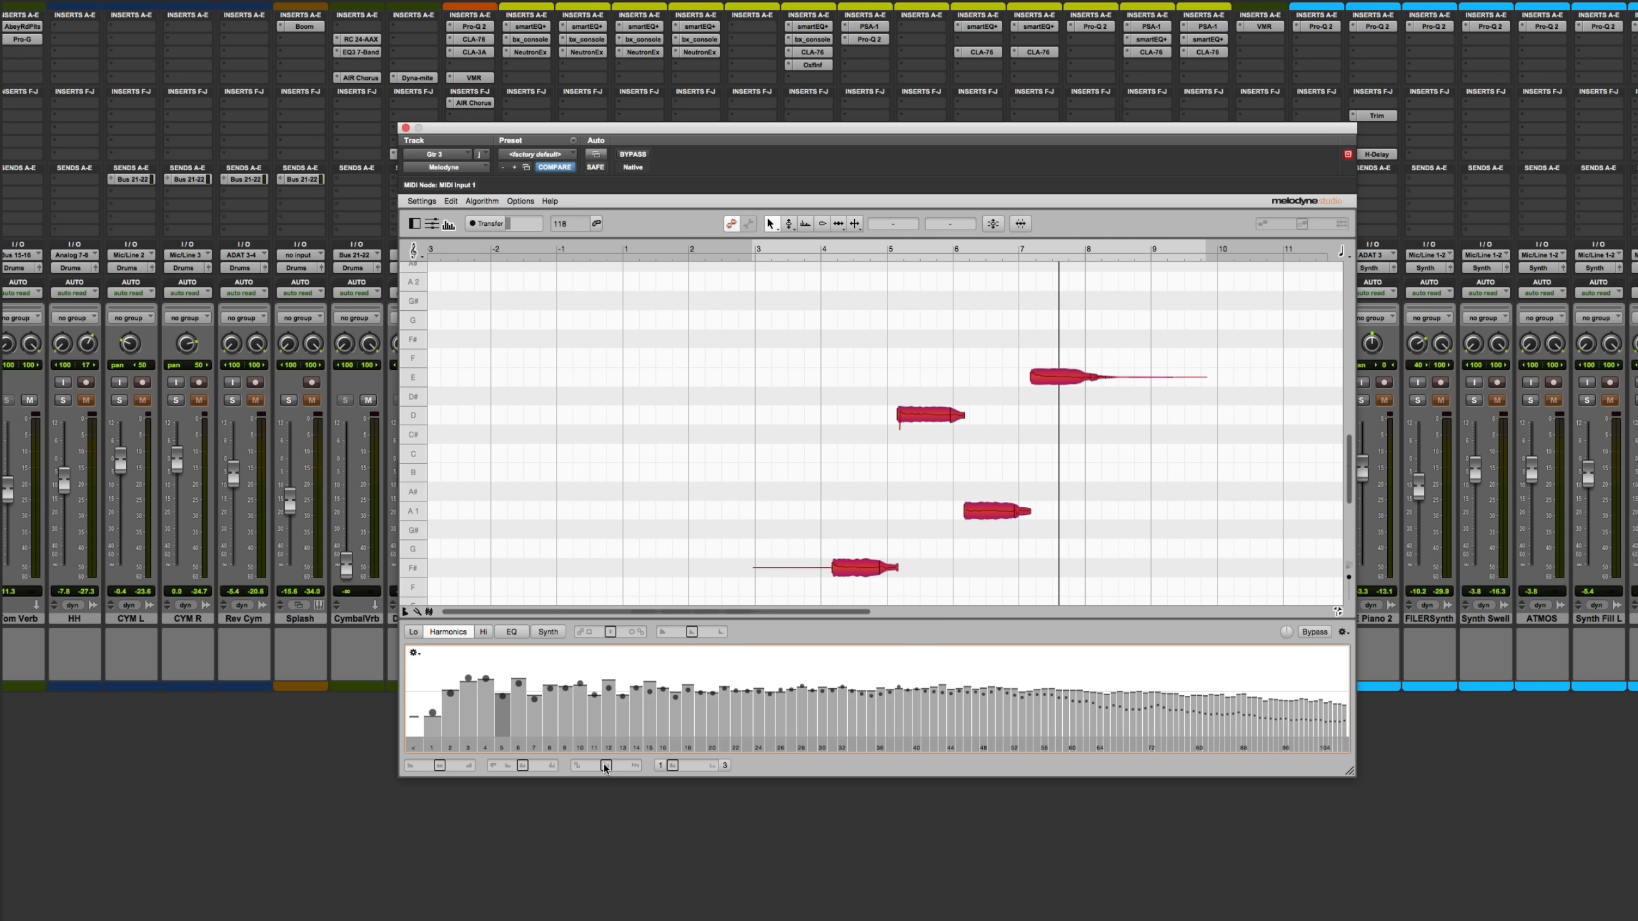
pyautogui.press('space')
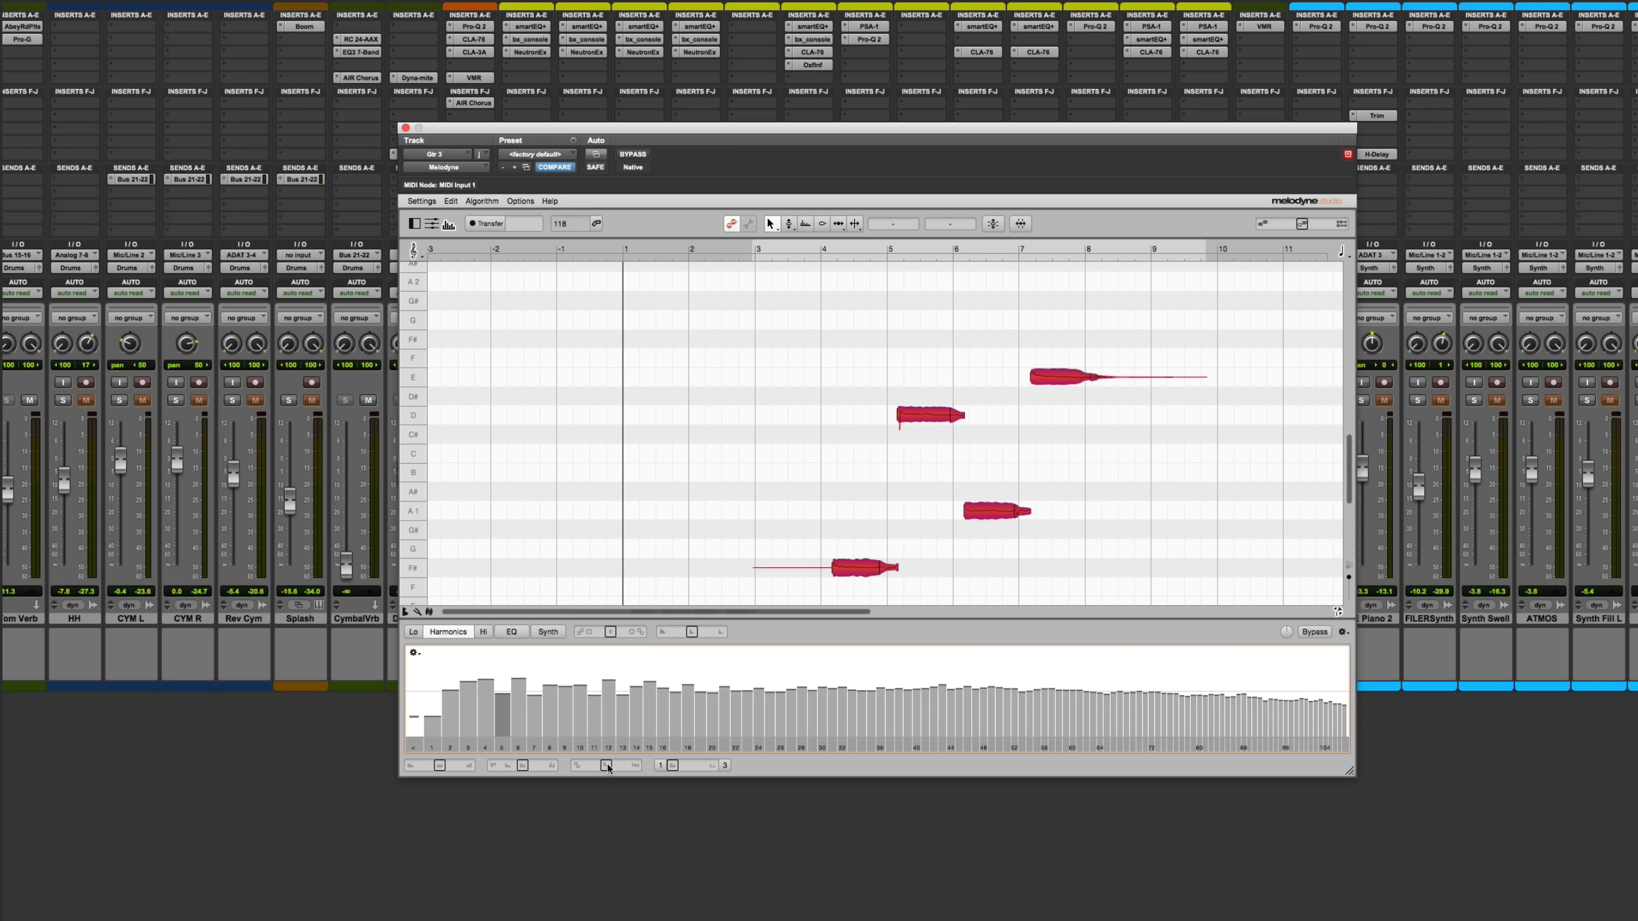
# Step: Audition the Odd/Even balance at -66 % and at +76 %, and restore its default
pyautogui.moveTo(607, 768); pyautogui.dragTo(588, 771)
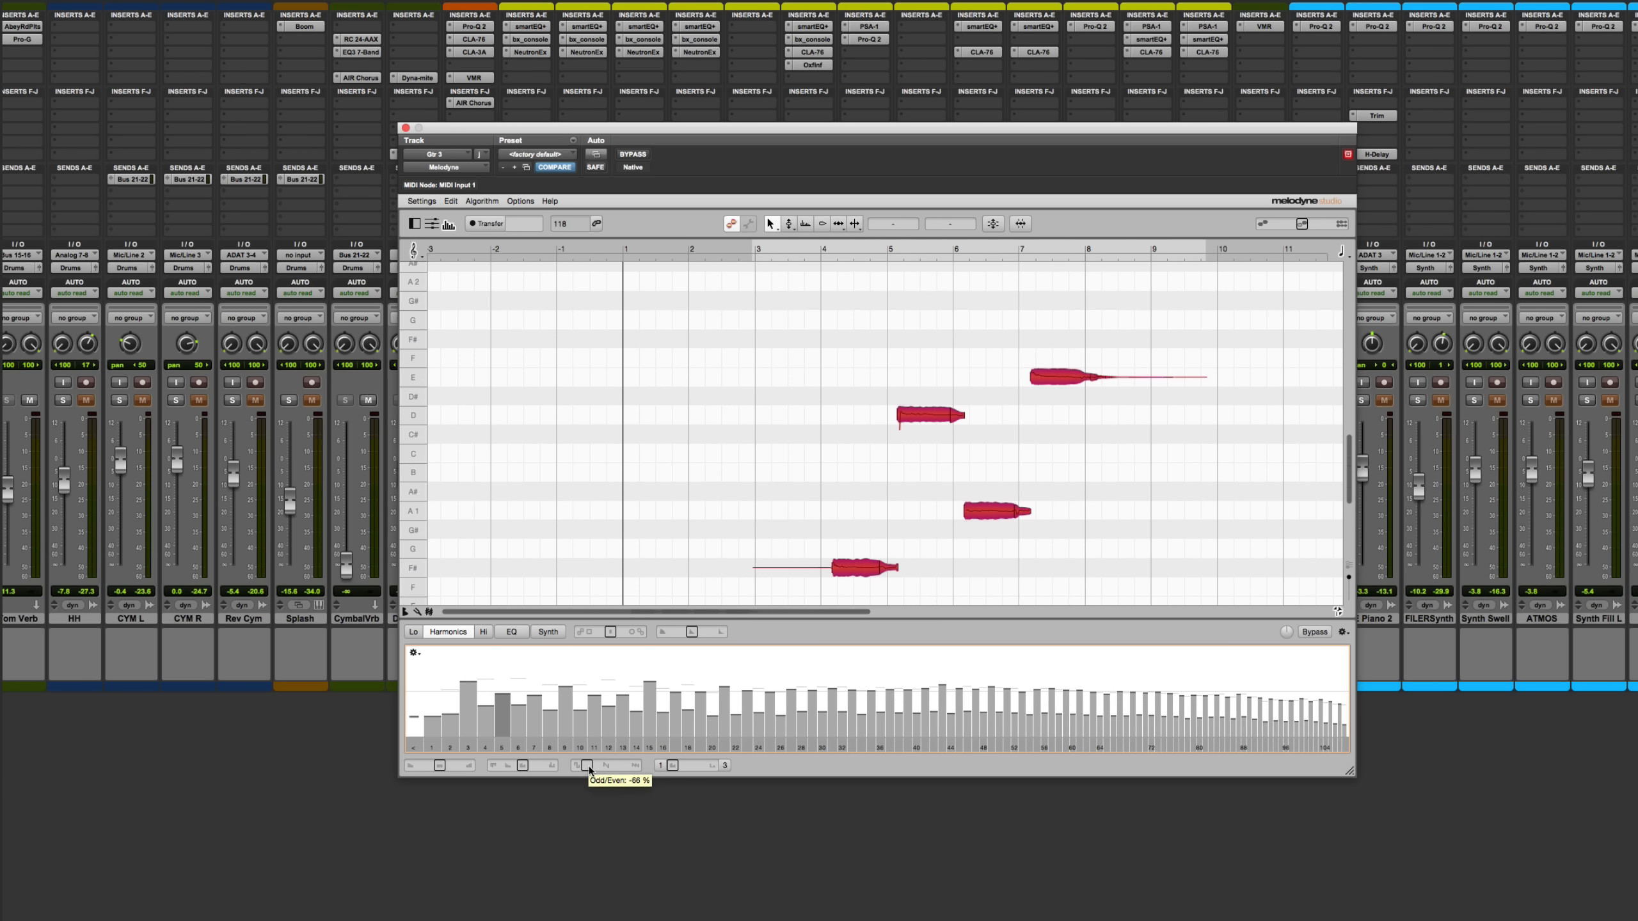
pyautogui.press('space')
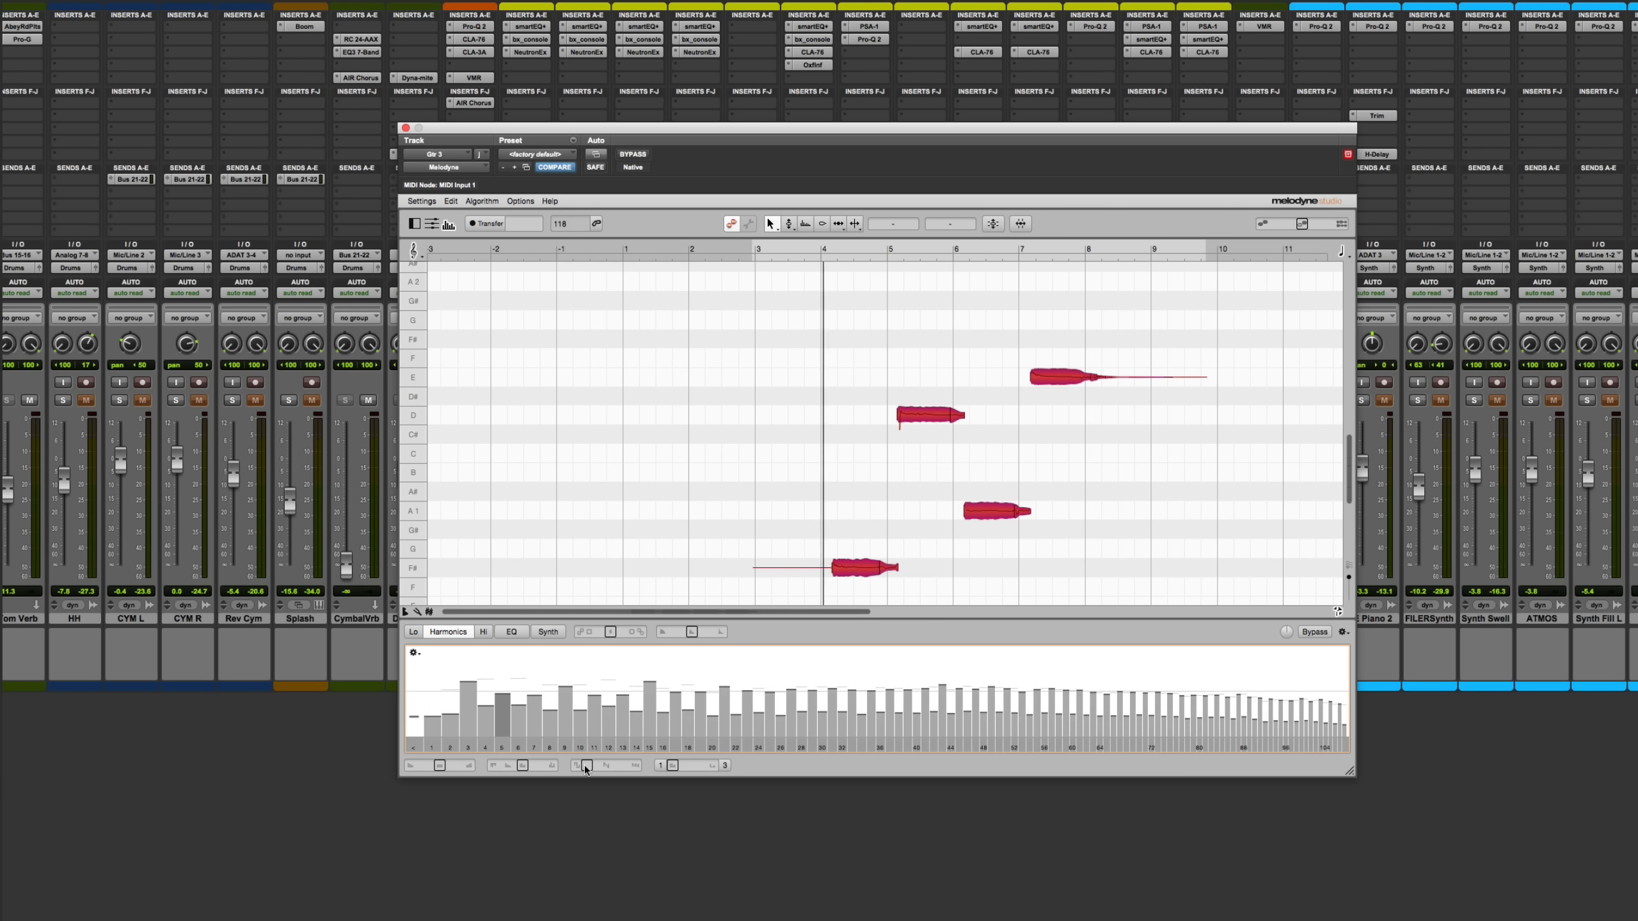
pyautogui.moveTo(585, 768); pyautogui.dragTo(628, 768)
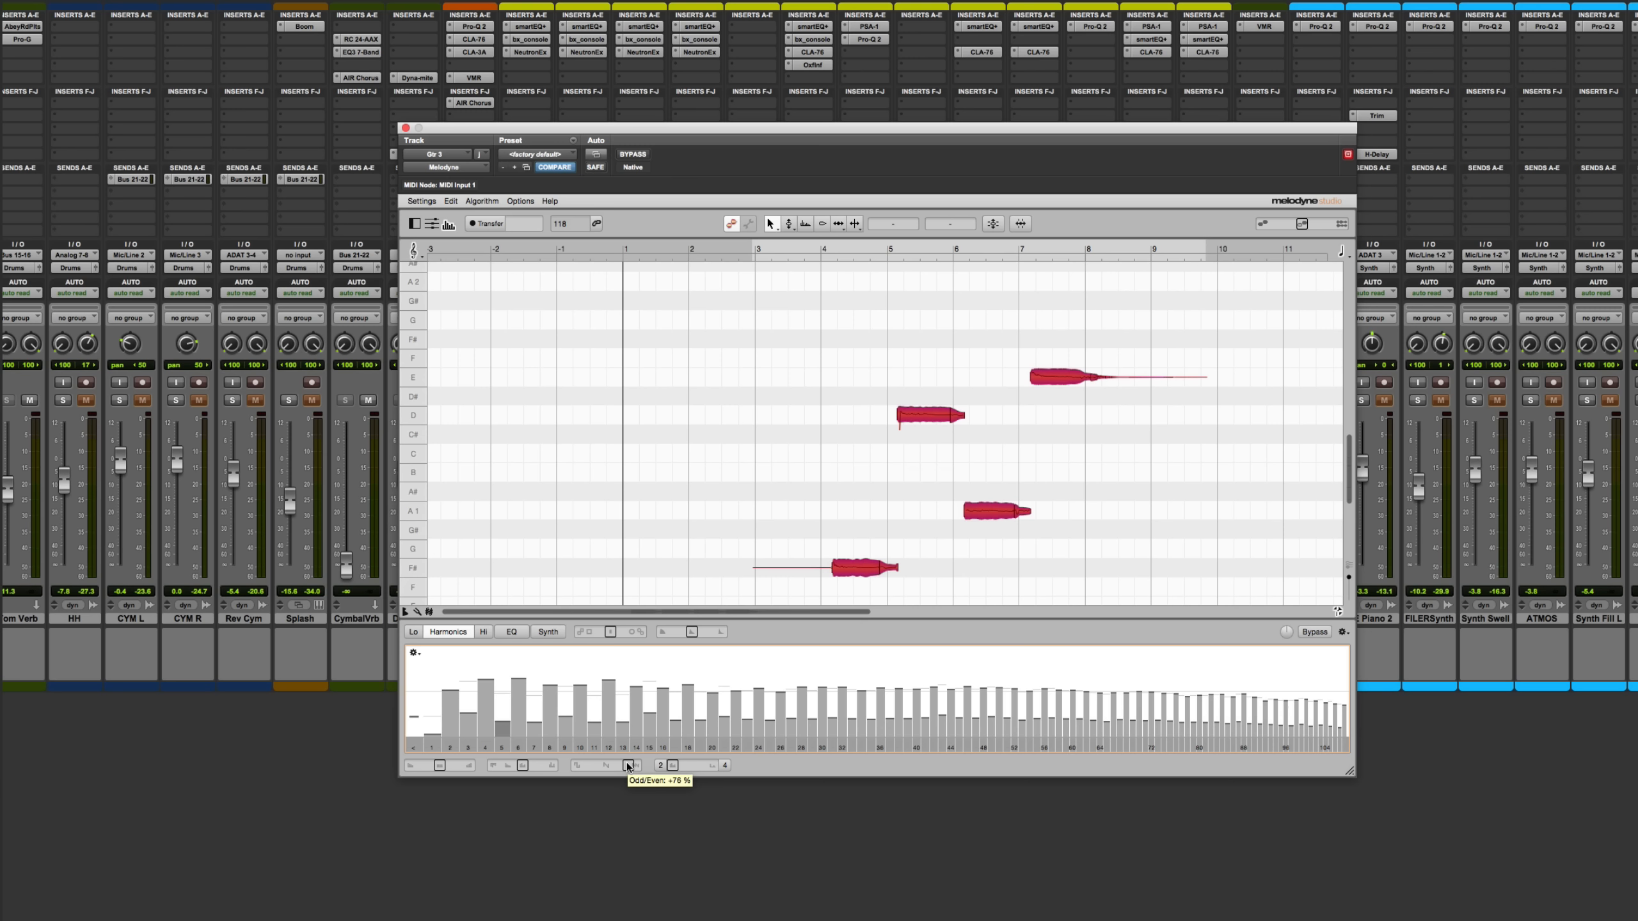
pyautogui.press('space')
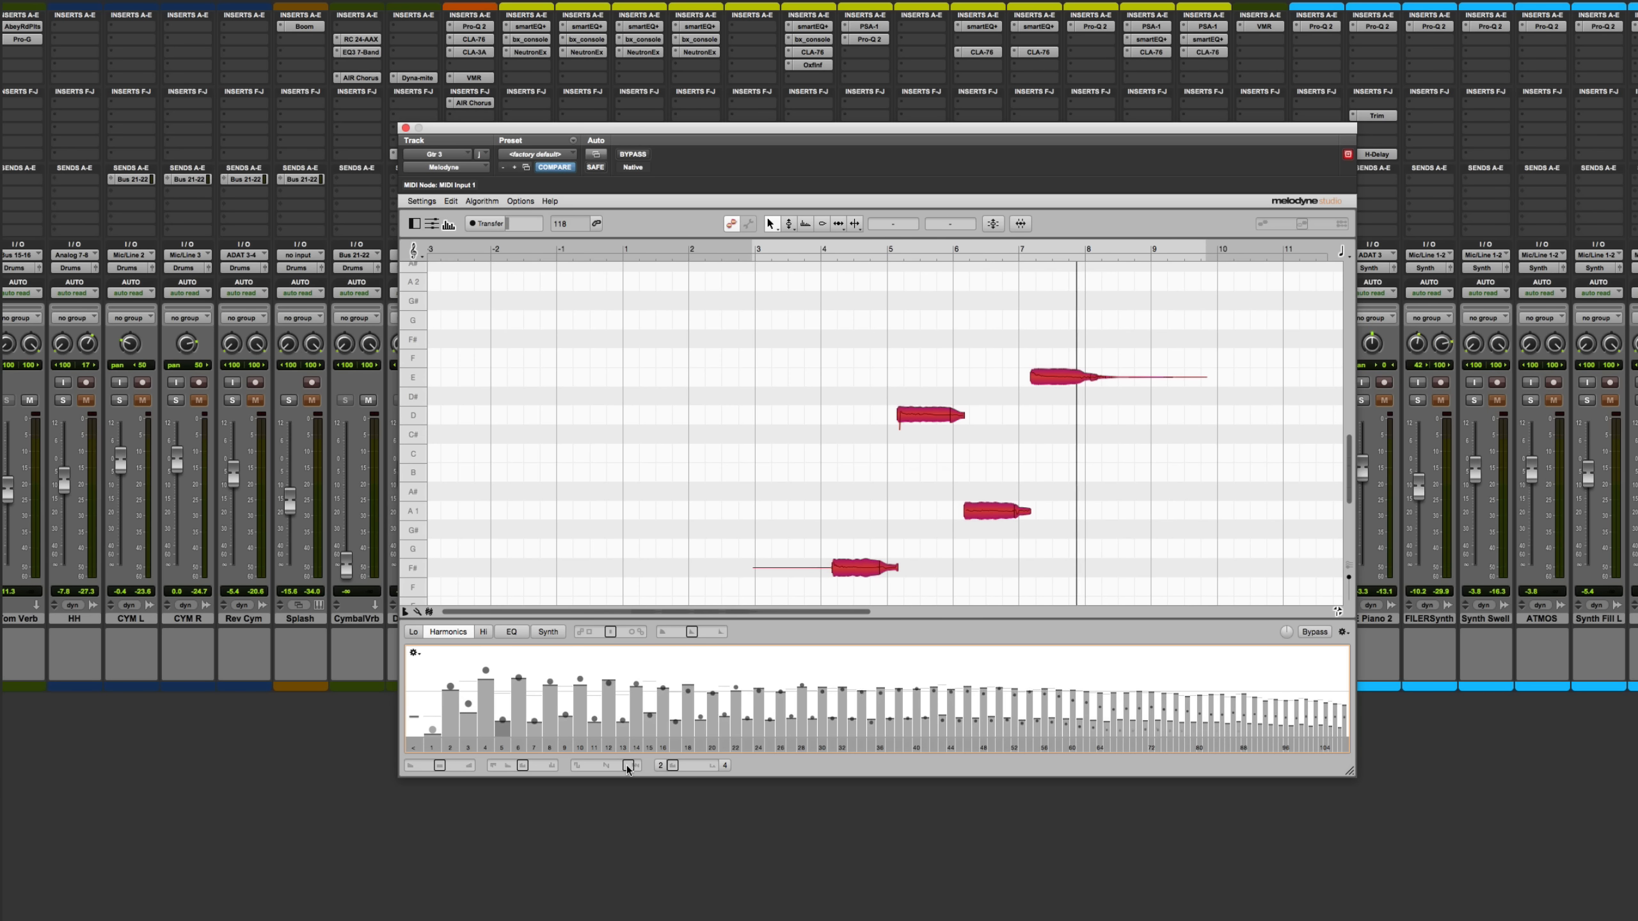
pyautogui.press('space')
pyautogui.press('Return')
pyautogui.doubleClick(627, 765)
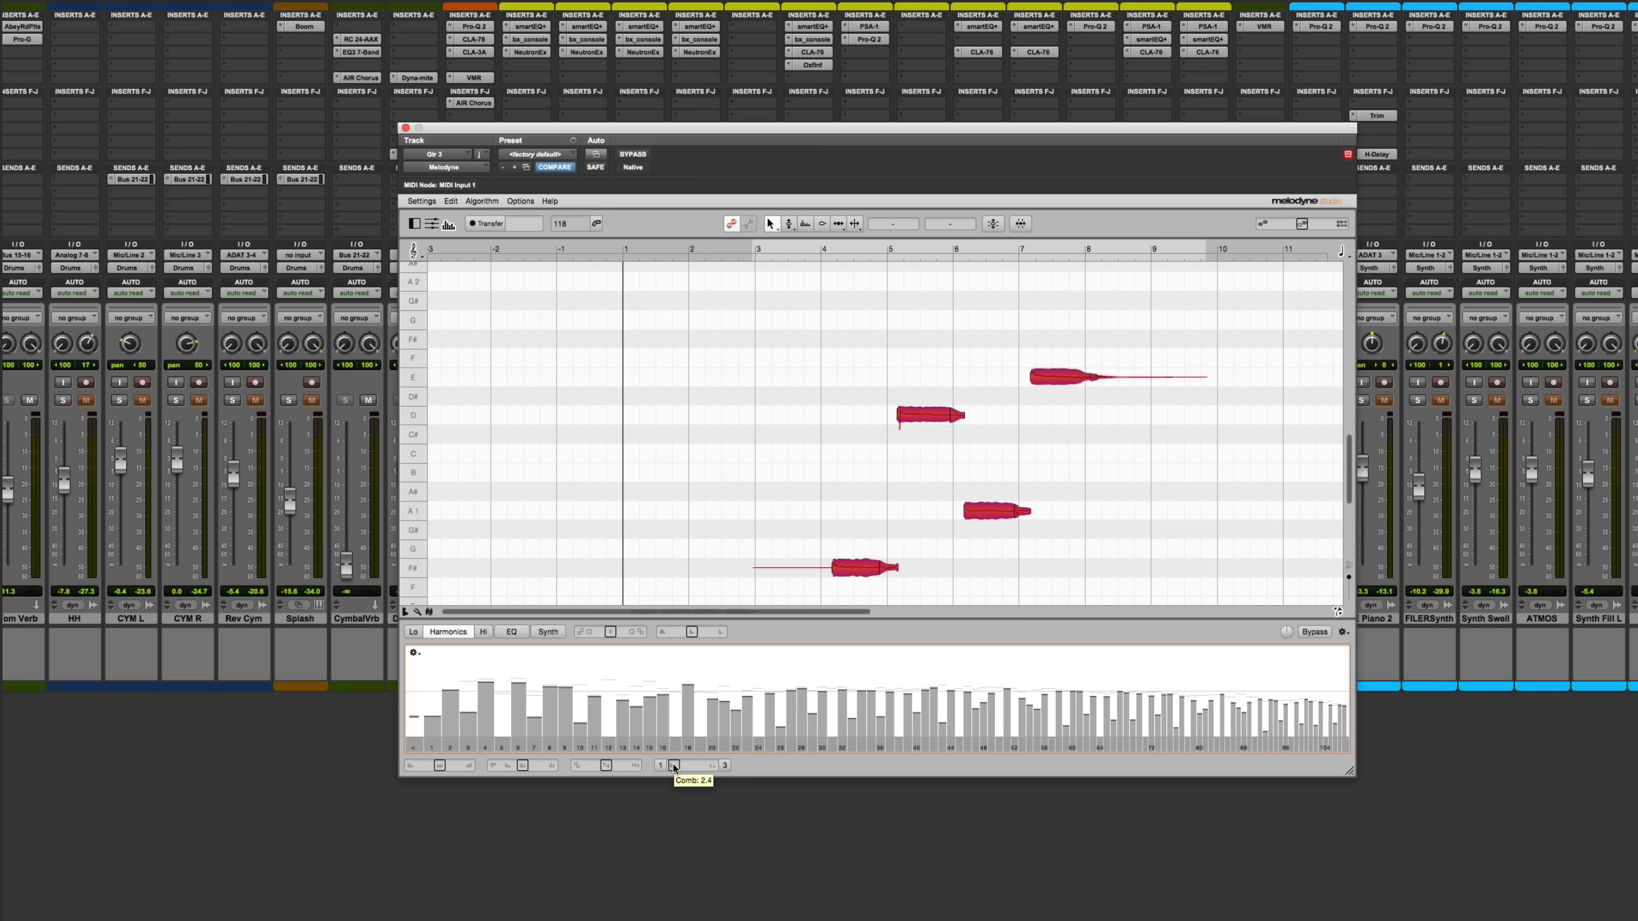
# Step: Audition several Comb settings on the harmonics, starting at 2.4, and return Comb to its default
pyautogui.press('space')
pyautogui.moveTo(674, 768); pyautogui.dragTo(675, 768)
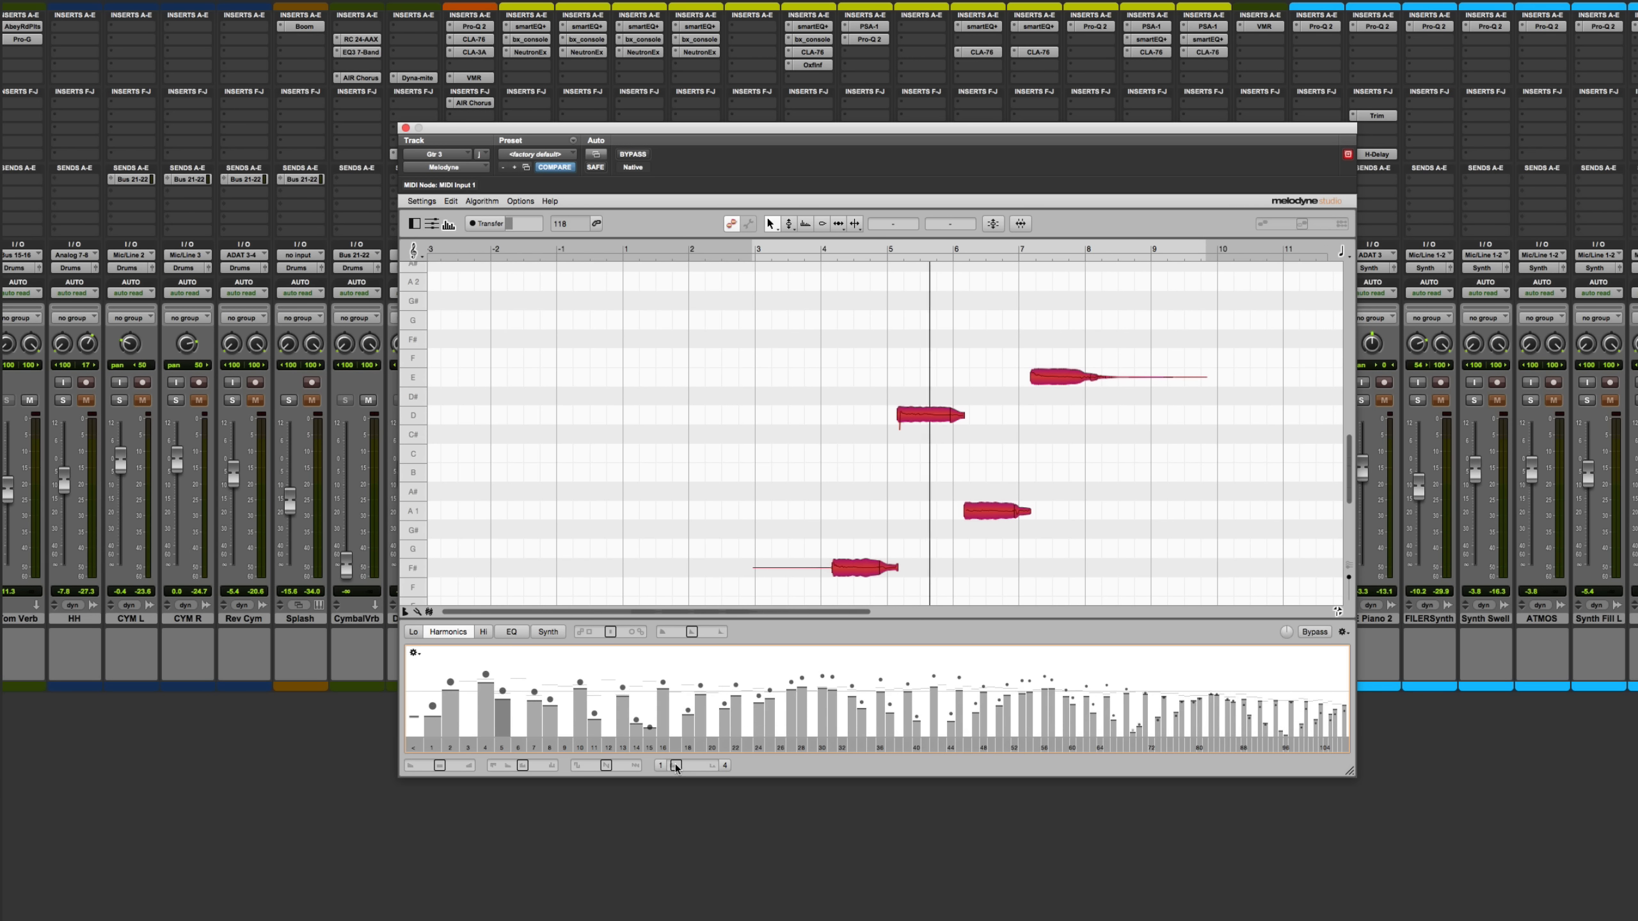
pyautogui.moveTo(675, 768); pyautogui.dragTo(677, 768)
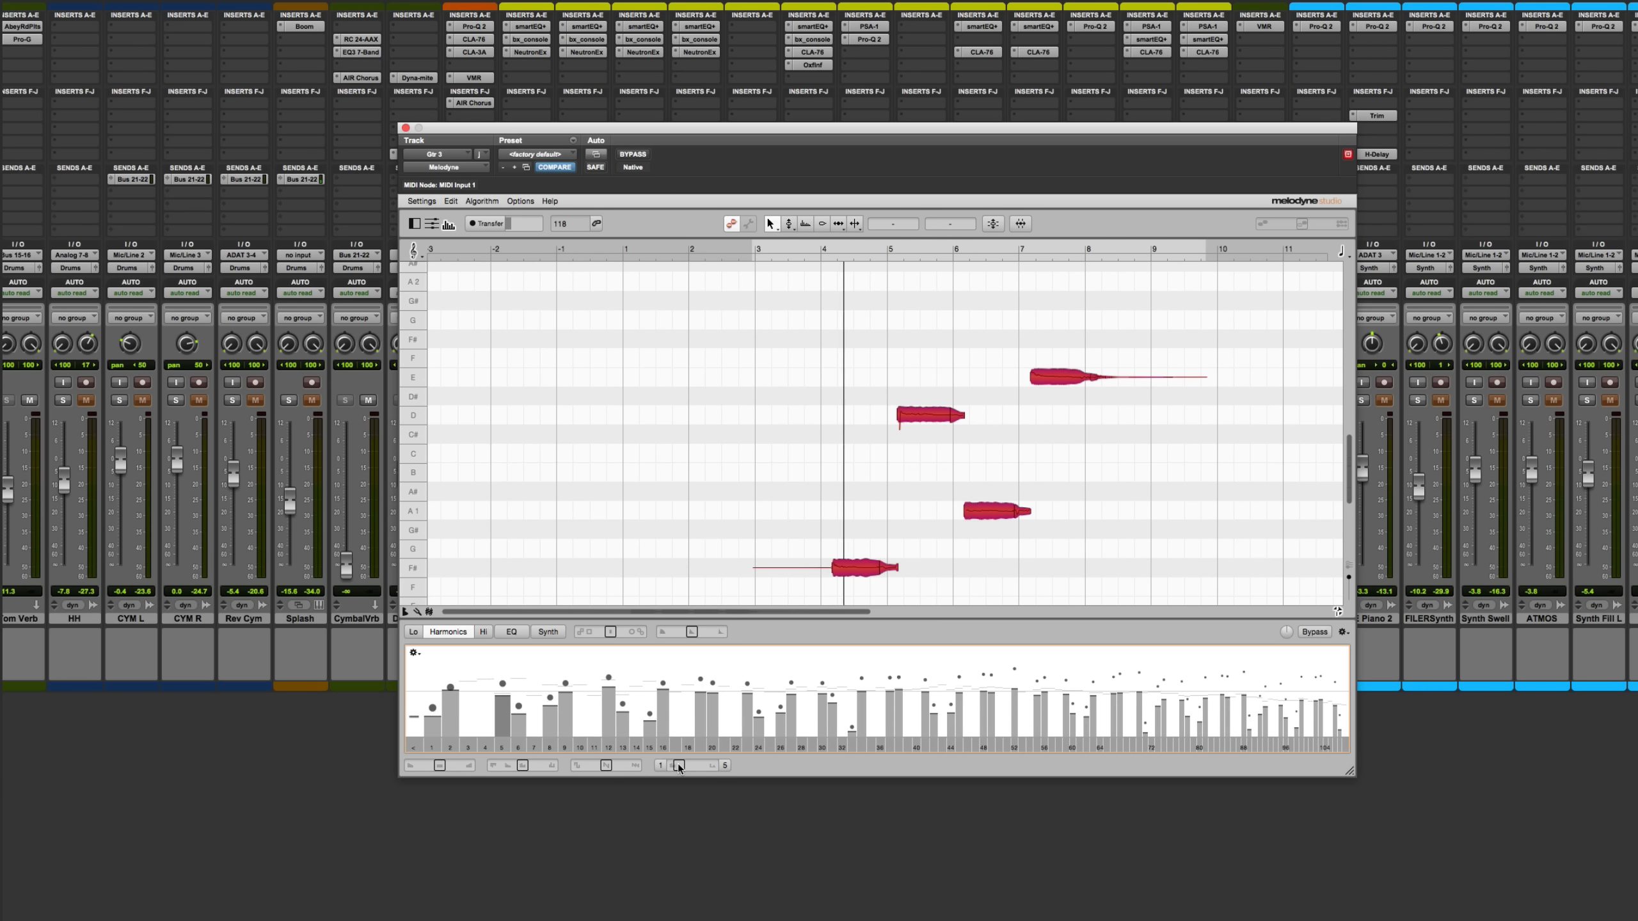
pyautogui.moveTo(679, 766); pyautogui.dragTo(672, 766)
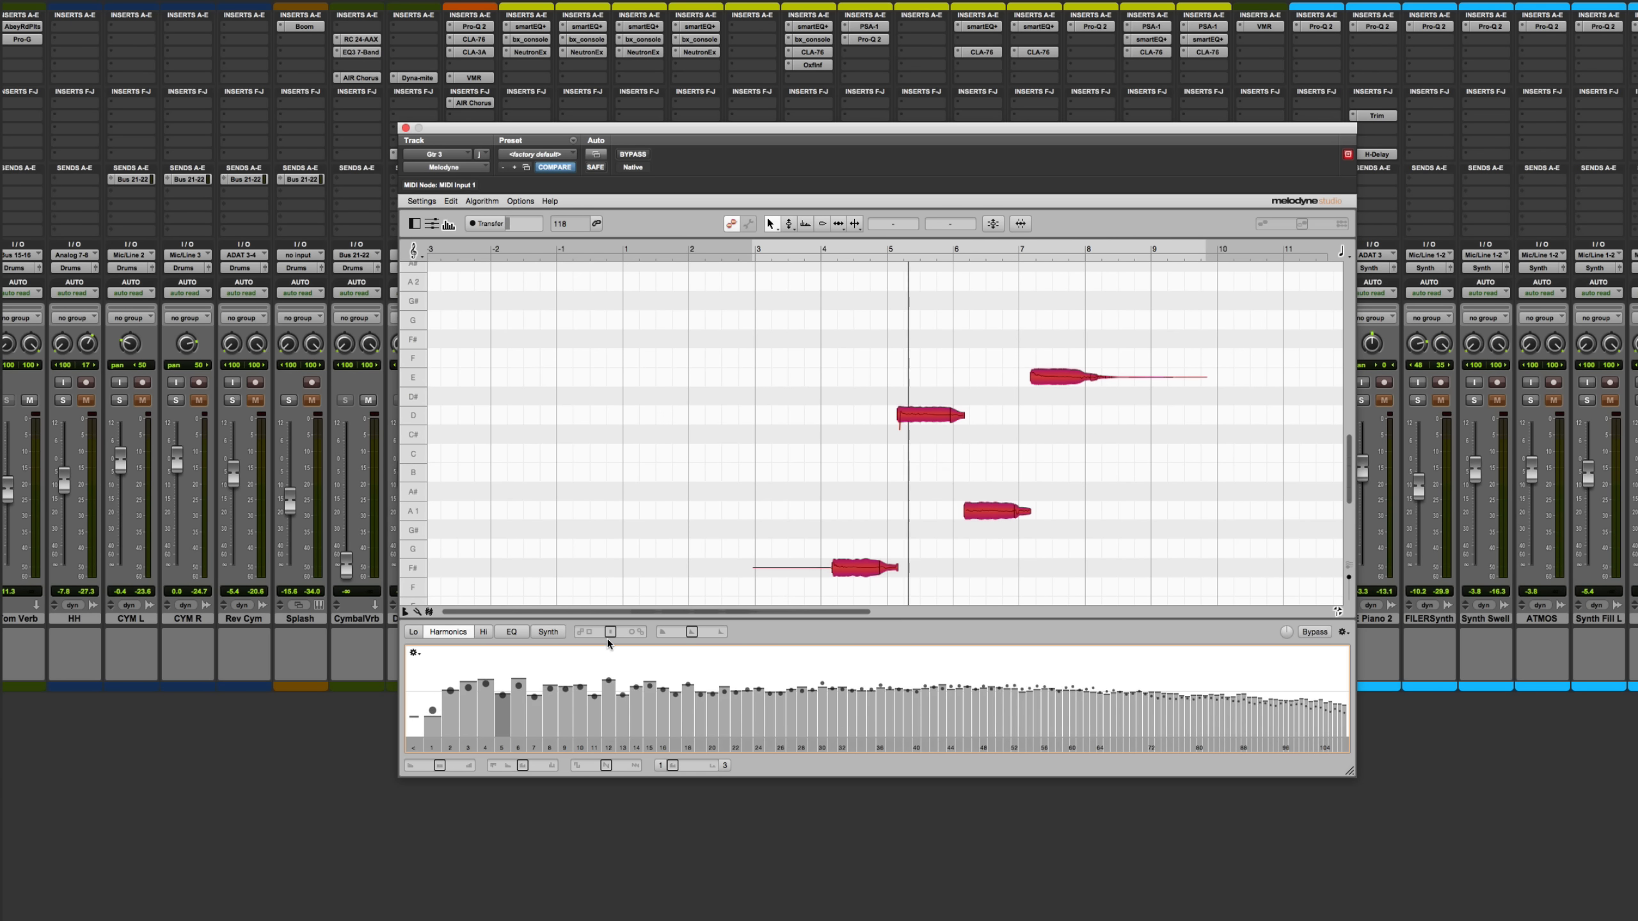
# Step: Audition the notes with Emphasis raised to +61 % and return it to neutral during playback
pyautogui.moveTo(611, 634); pyautogui.dragTo(629, 634)
pyautogui.press('space')
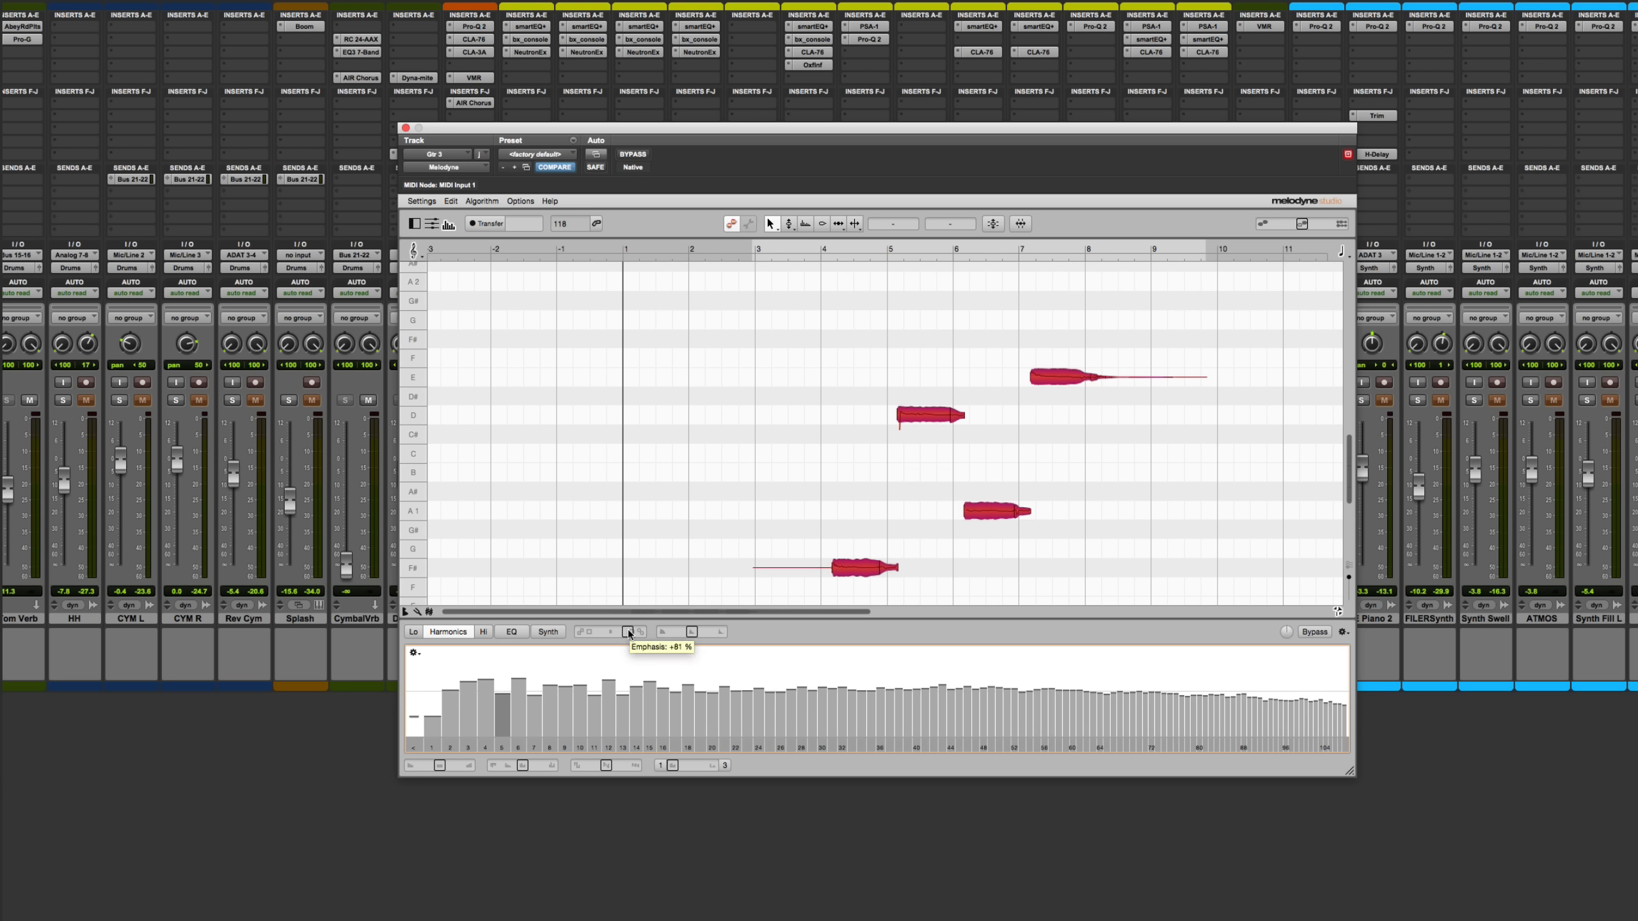
pyautogui.press('space')
pyautogui.moveTo(629, 634)
pyautogui.mouseDown()
pyautogui.moveTo(593, 634)
pyautogui.moveTo(634, 630)
pyautogui.moveTo(609, 636)
pyautogui.mouseUp()
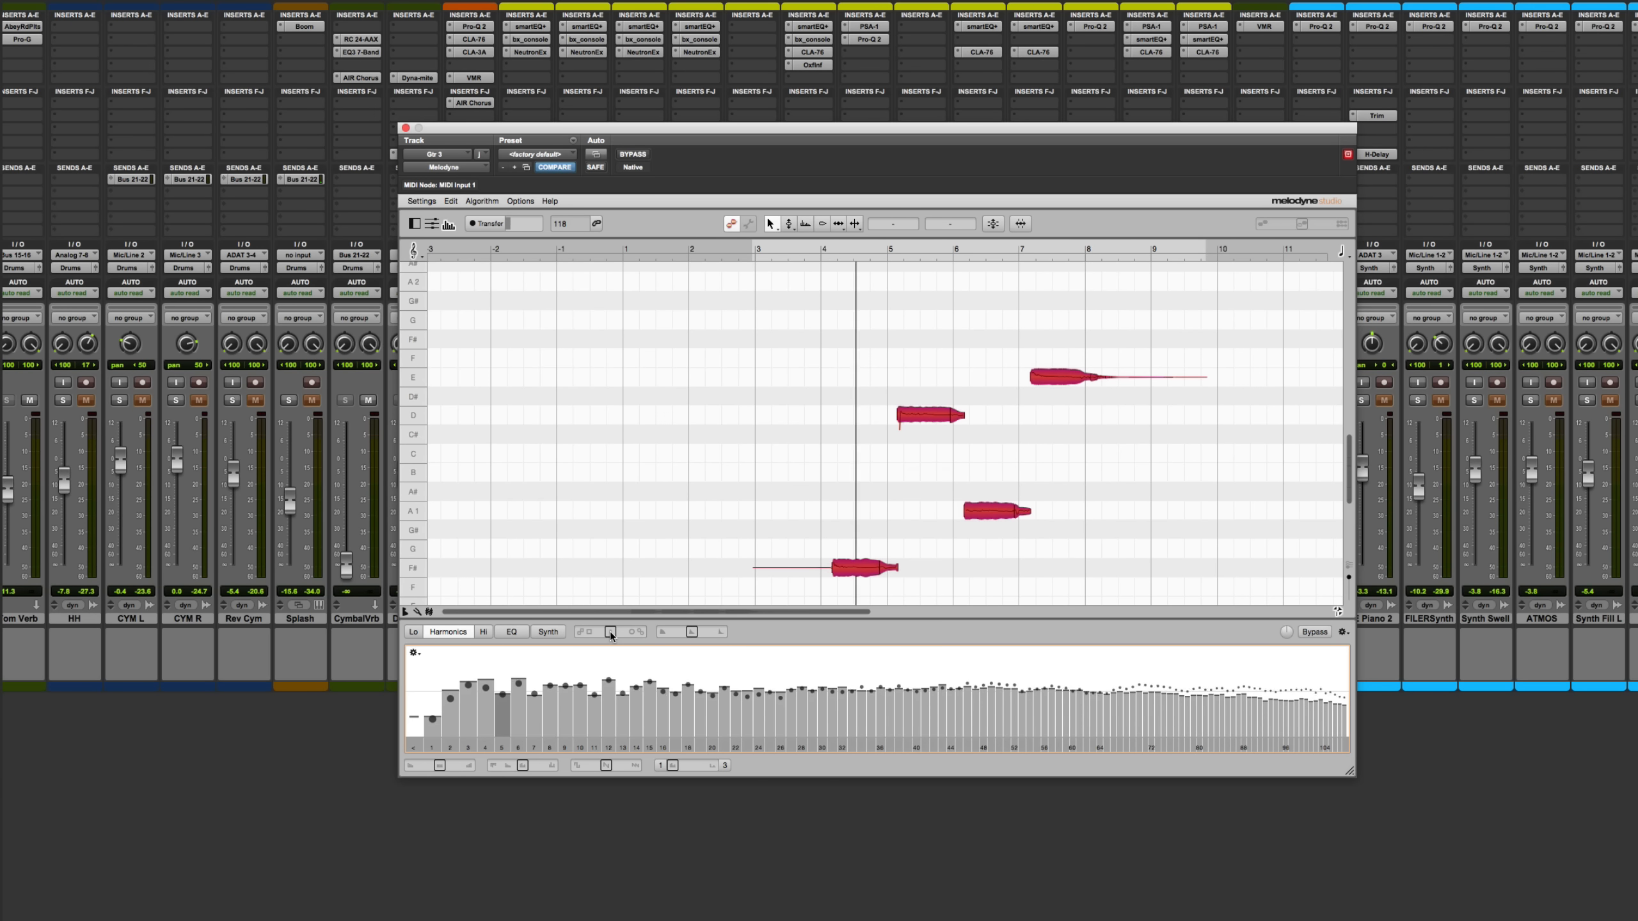
pyautogui.press('space')
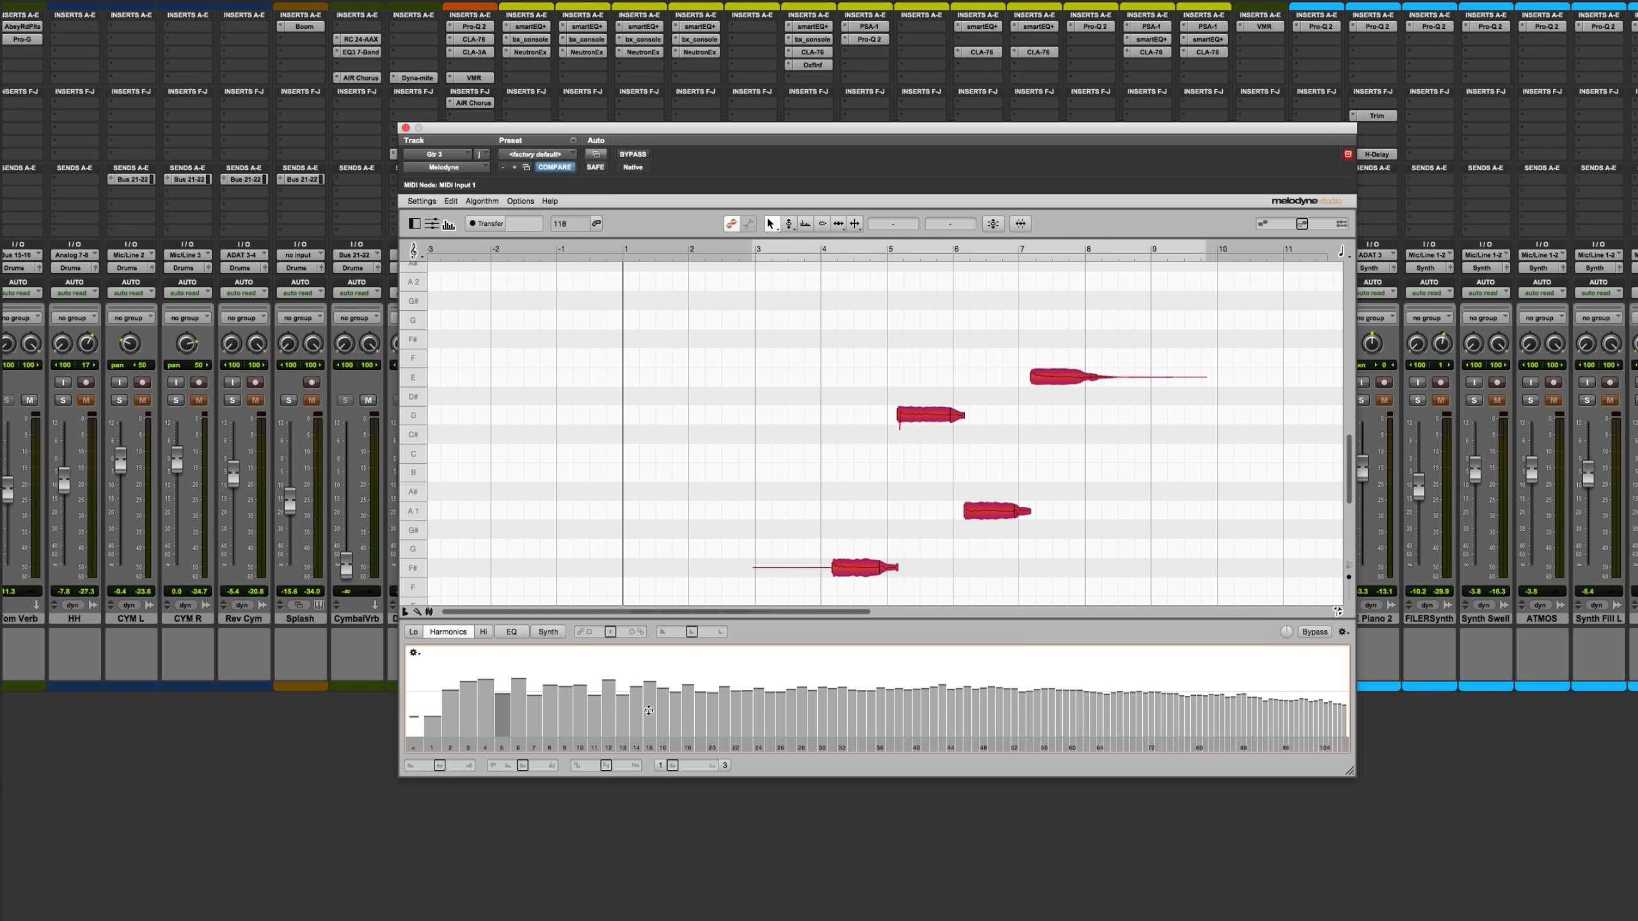
# Step: Shape a slowly rising Synth amplitude envelope that starts from silence, audition it and disable the Amplitude envelope
pyautogui.click(542, 633)
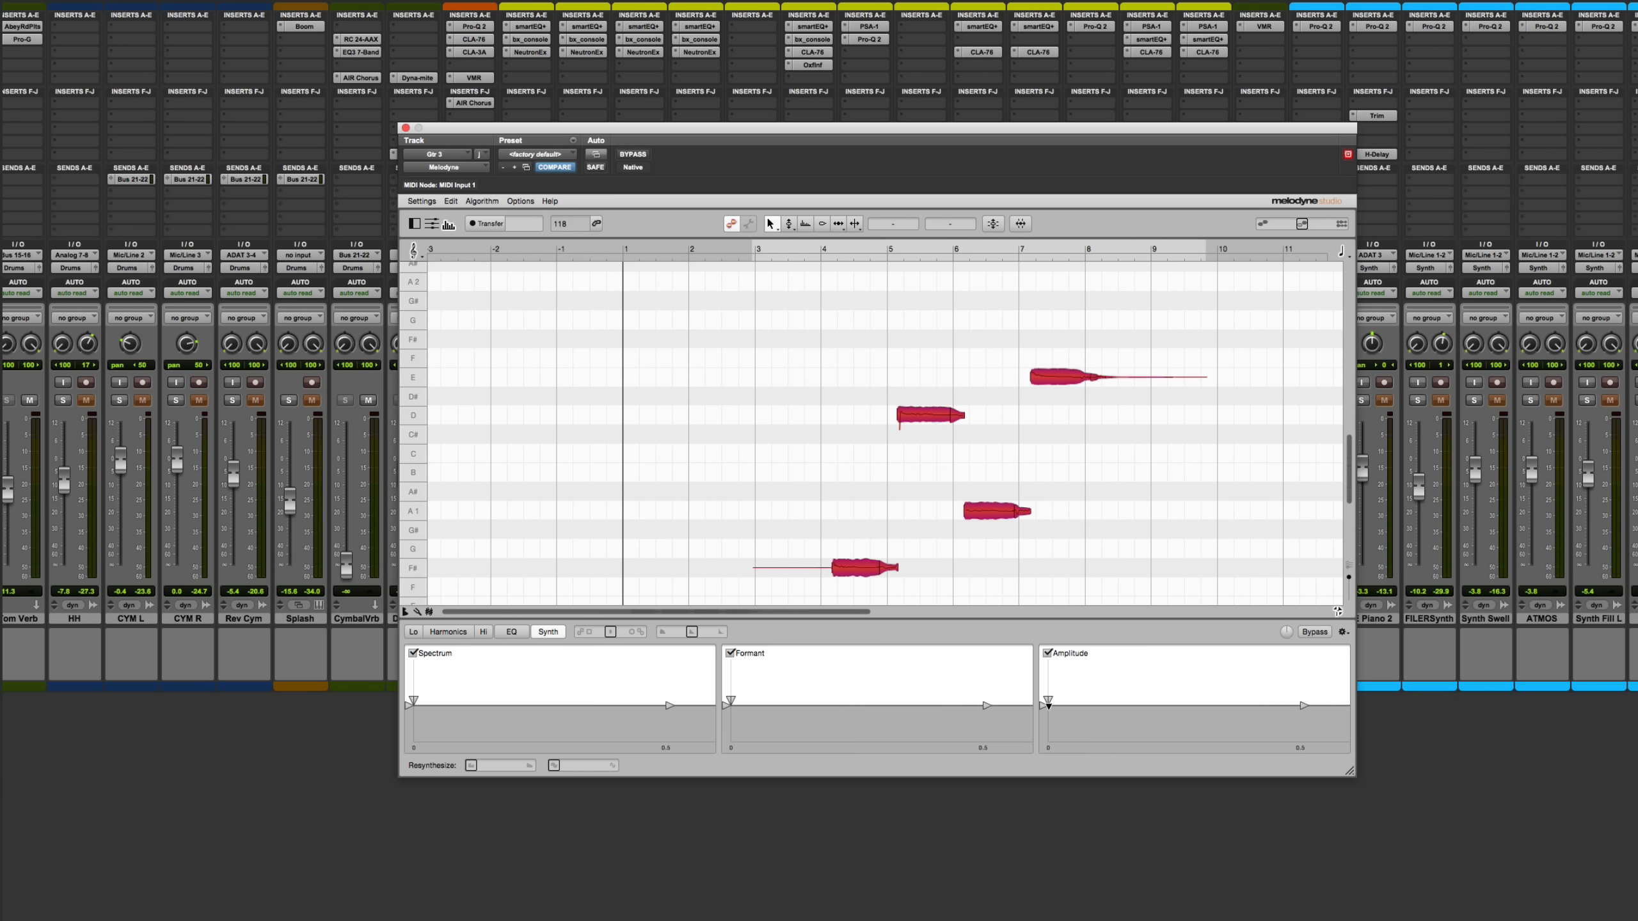
pyautogui.moveTo(1046, 706); pyautogui.dragTo(1156, 668)
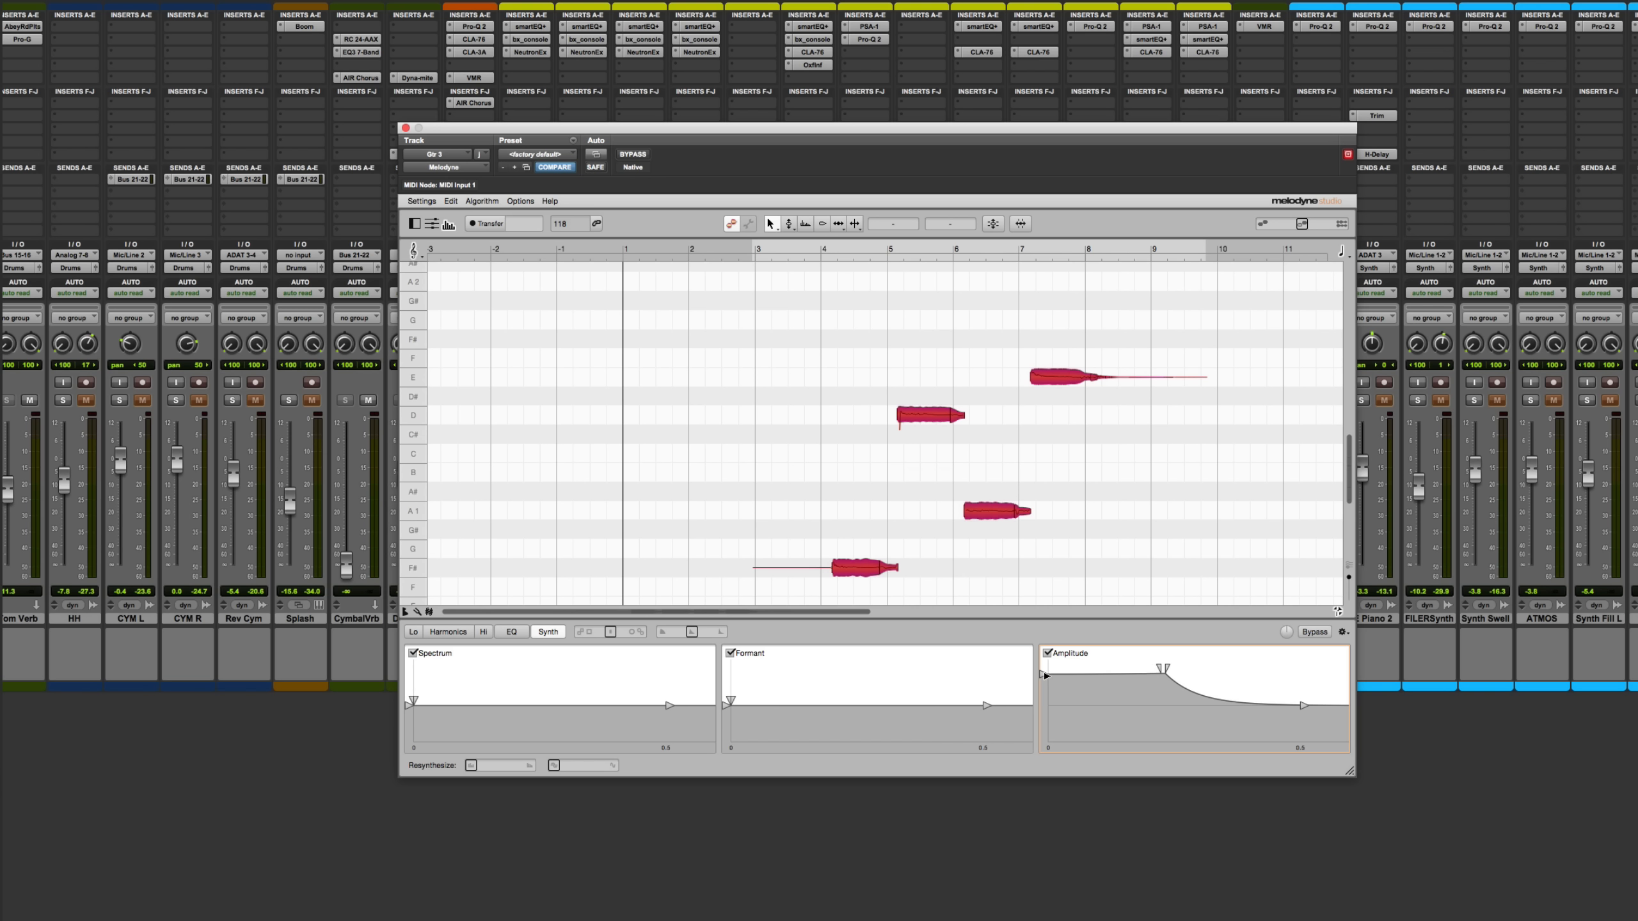
pyautogui.moveTo(1046, 675); pyautogui.dragTo(1042, 782)
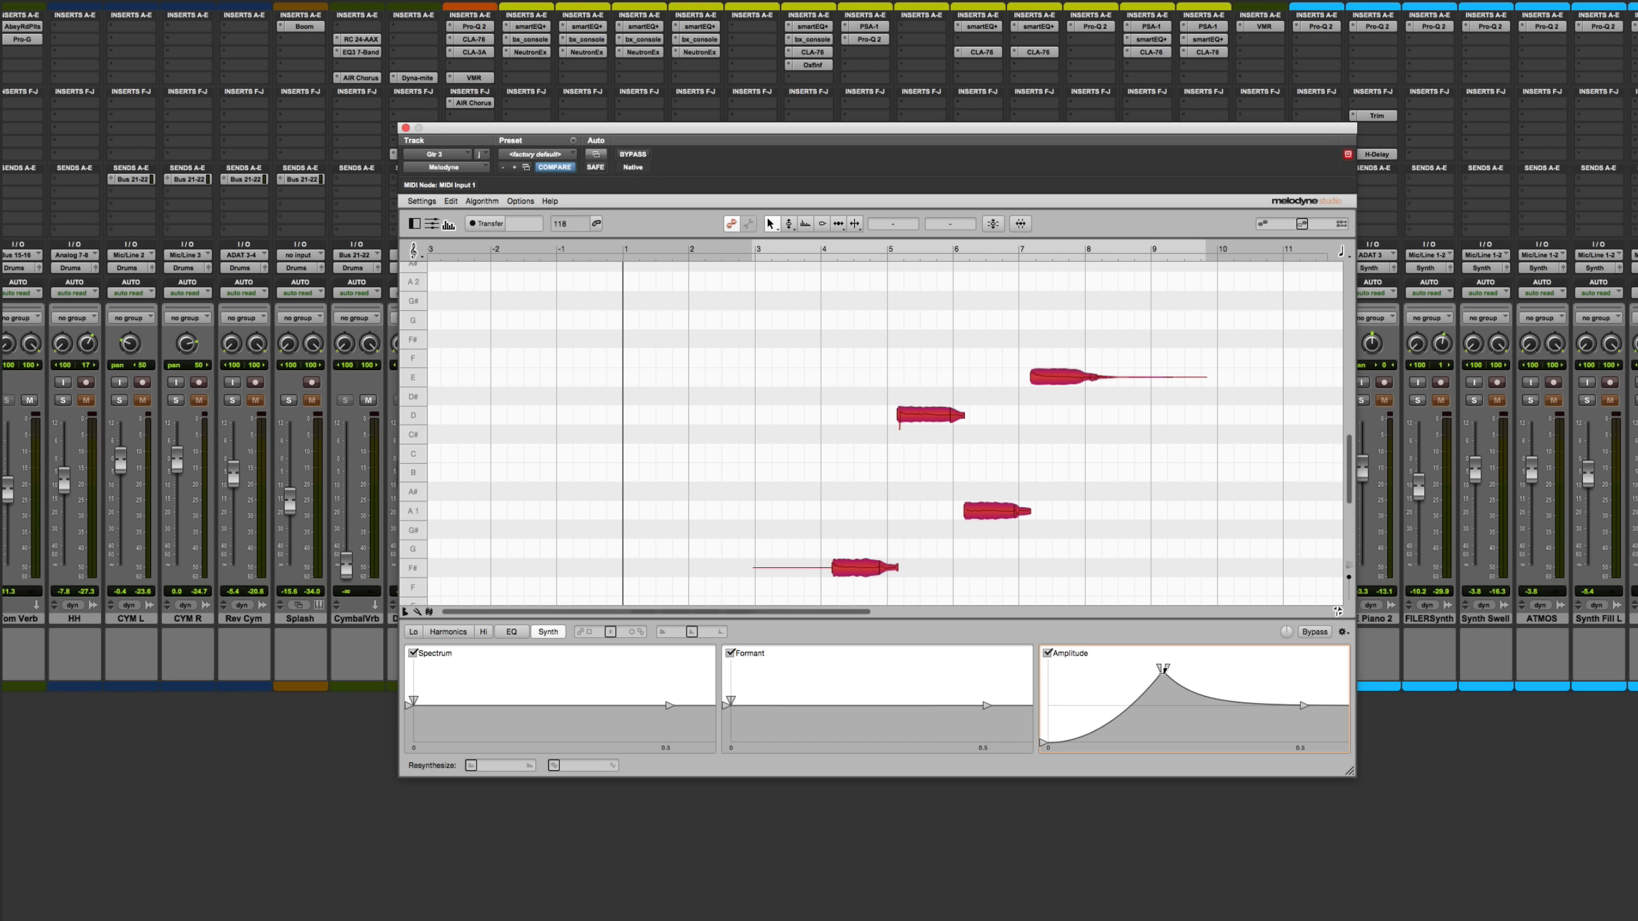
pyautogui.press('space')
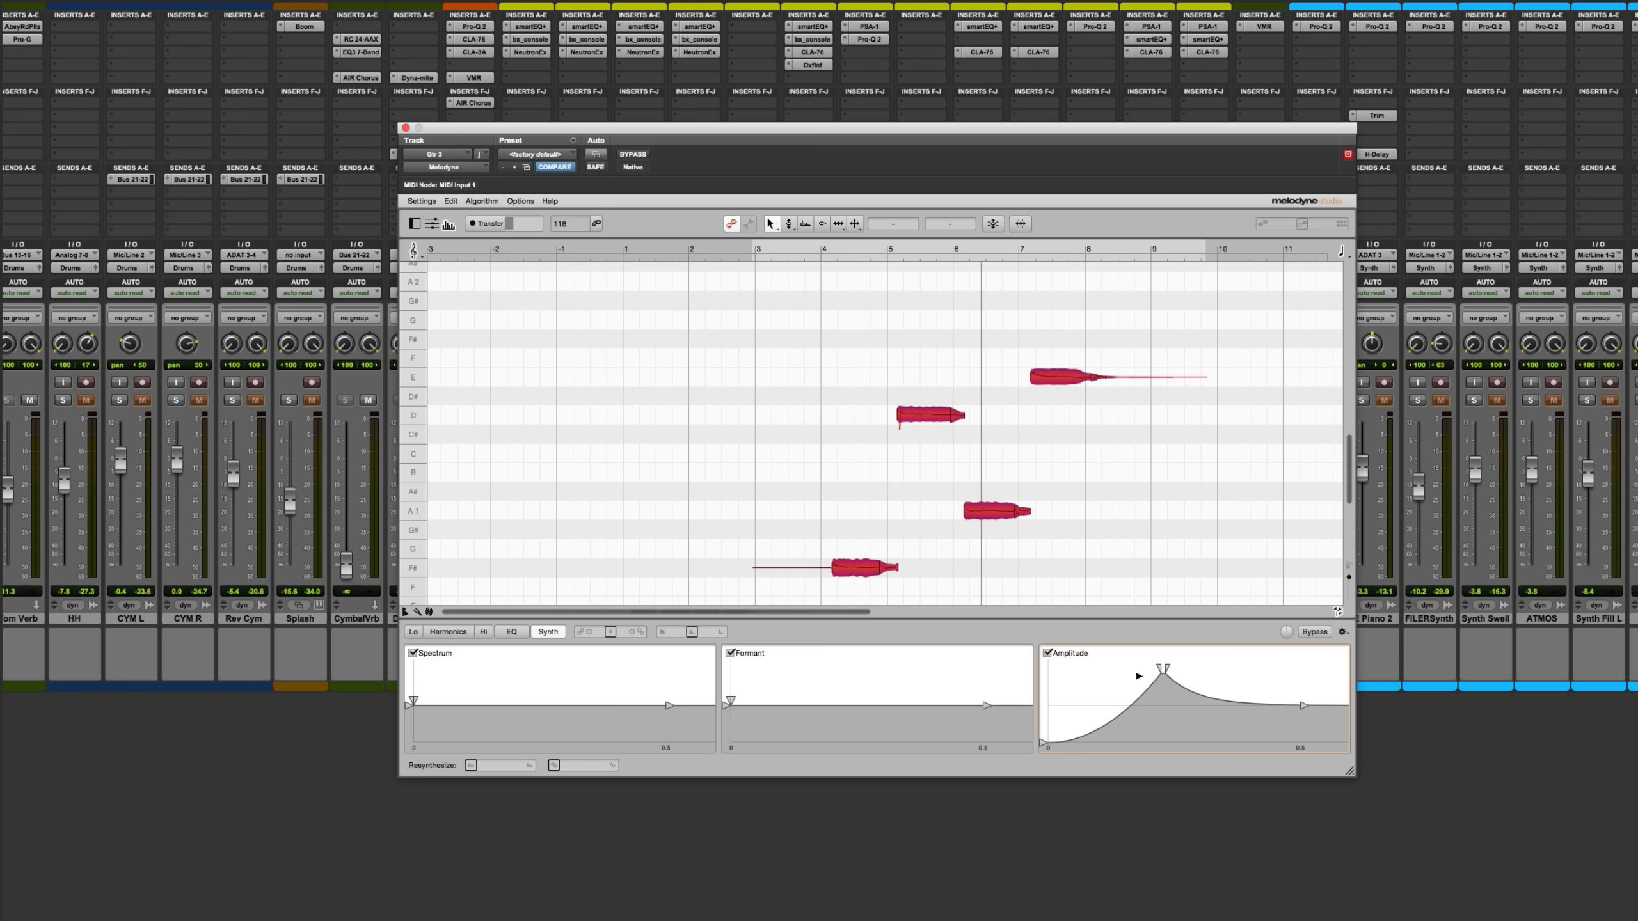
pyautogui.click(1046, 654)
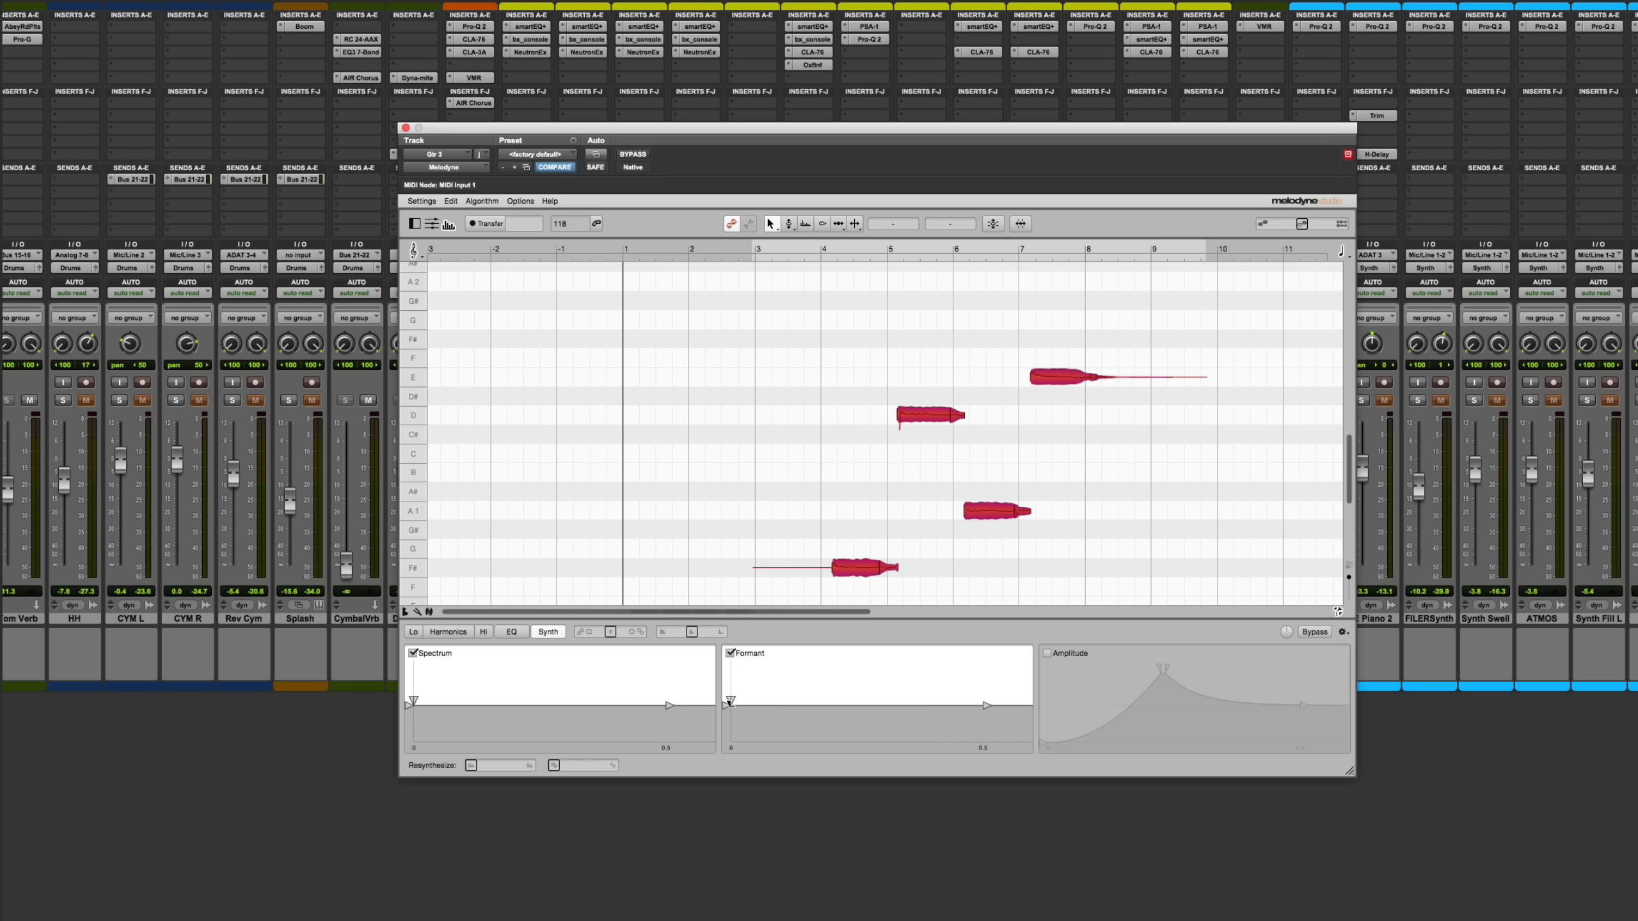
# Step: Shape a Synth formant envelope that rises to a peak and decays, audition it and disable the Formant envelope
pyautogui.moveTo(731, 701)
pyautogui.mouseDown()
pyautogui.moveTo(794, 687)
pyautogui.moveTo(726, 710)
pyautogui.mouseUp()
pyautogui.press('space')
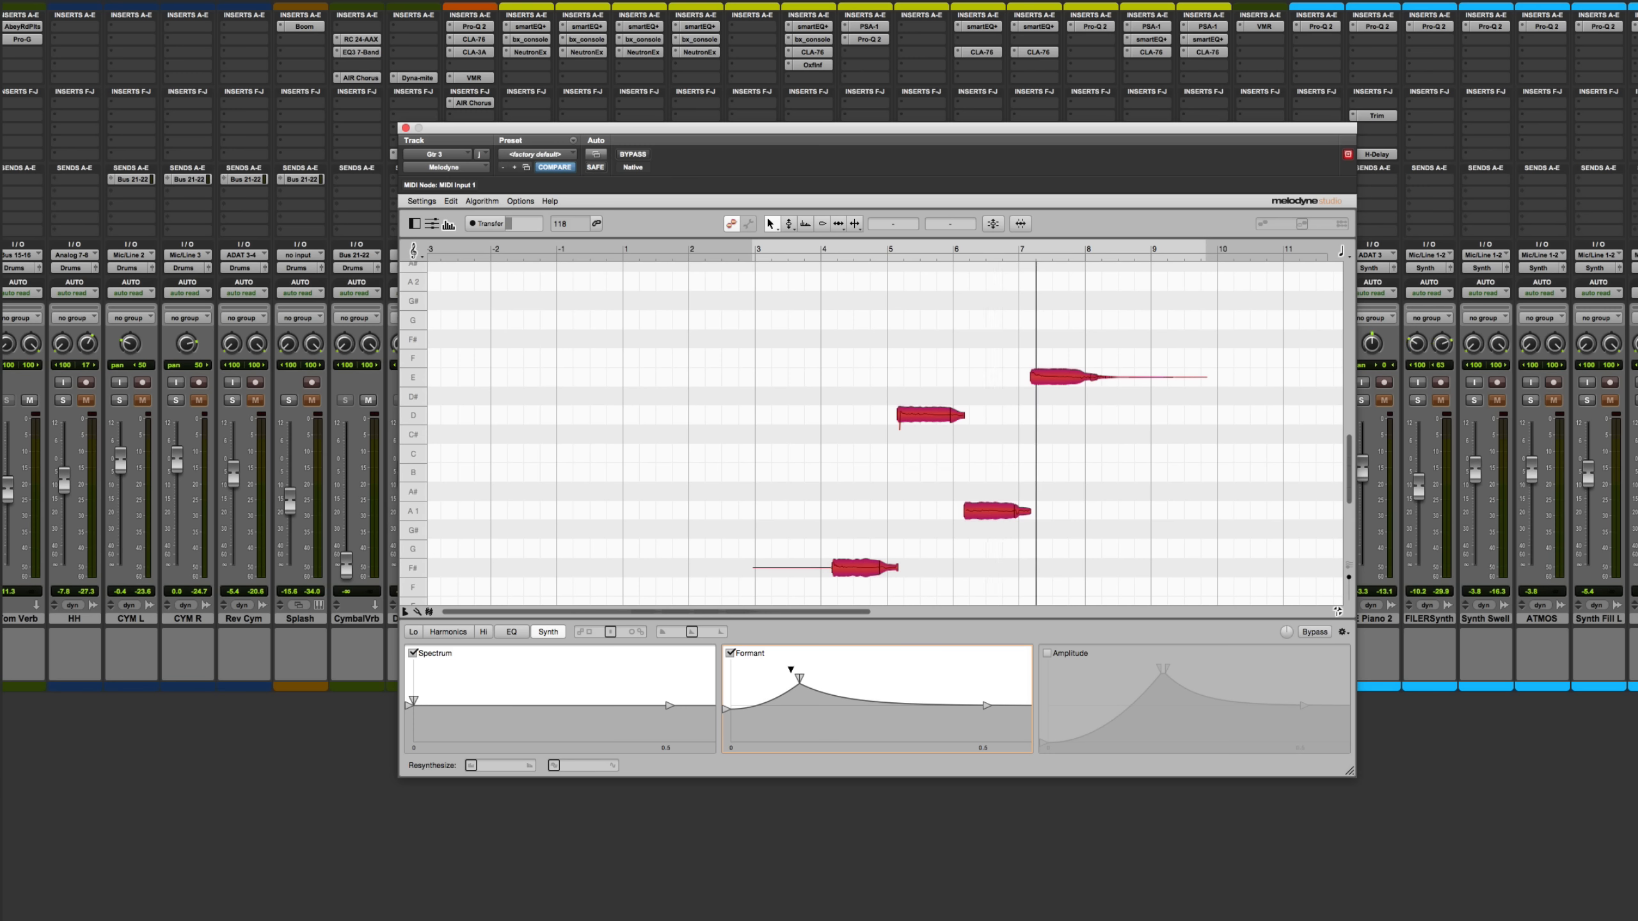
pyautogui.click(730, 653)
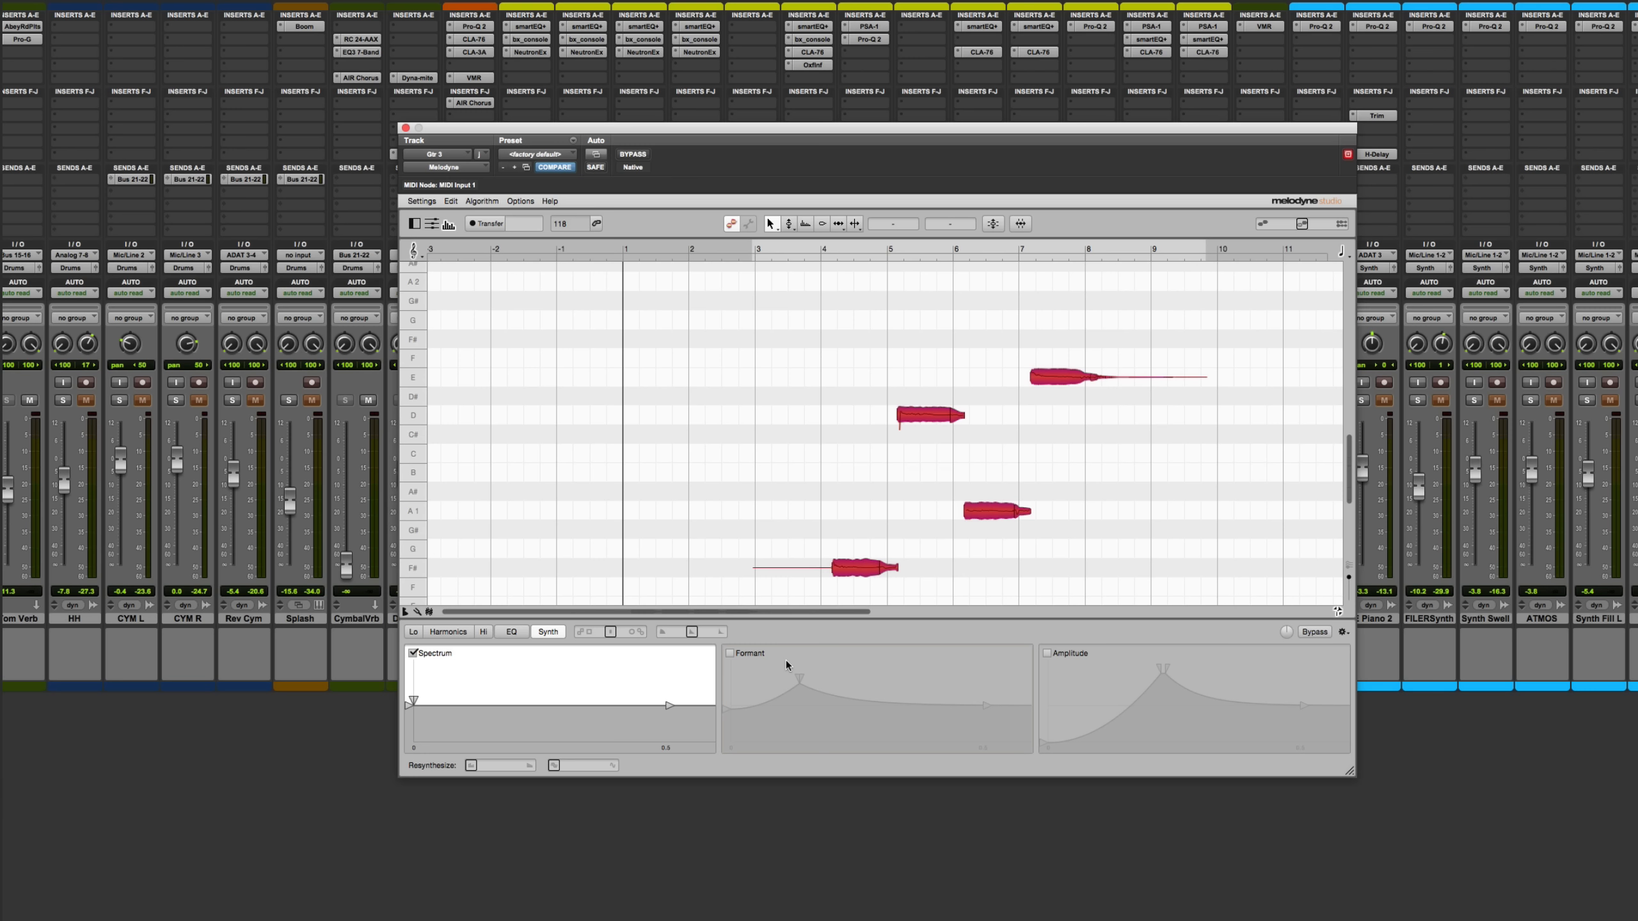
# Step: Close the guitar's Melodyne window, move the solo from Gtr 3 to Snare Smp, and open Snare Smp's Melodyne insert
pyautogui.click(405, 128)
pyautogui.click(682, 401)
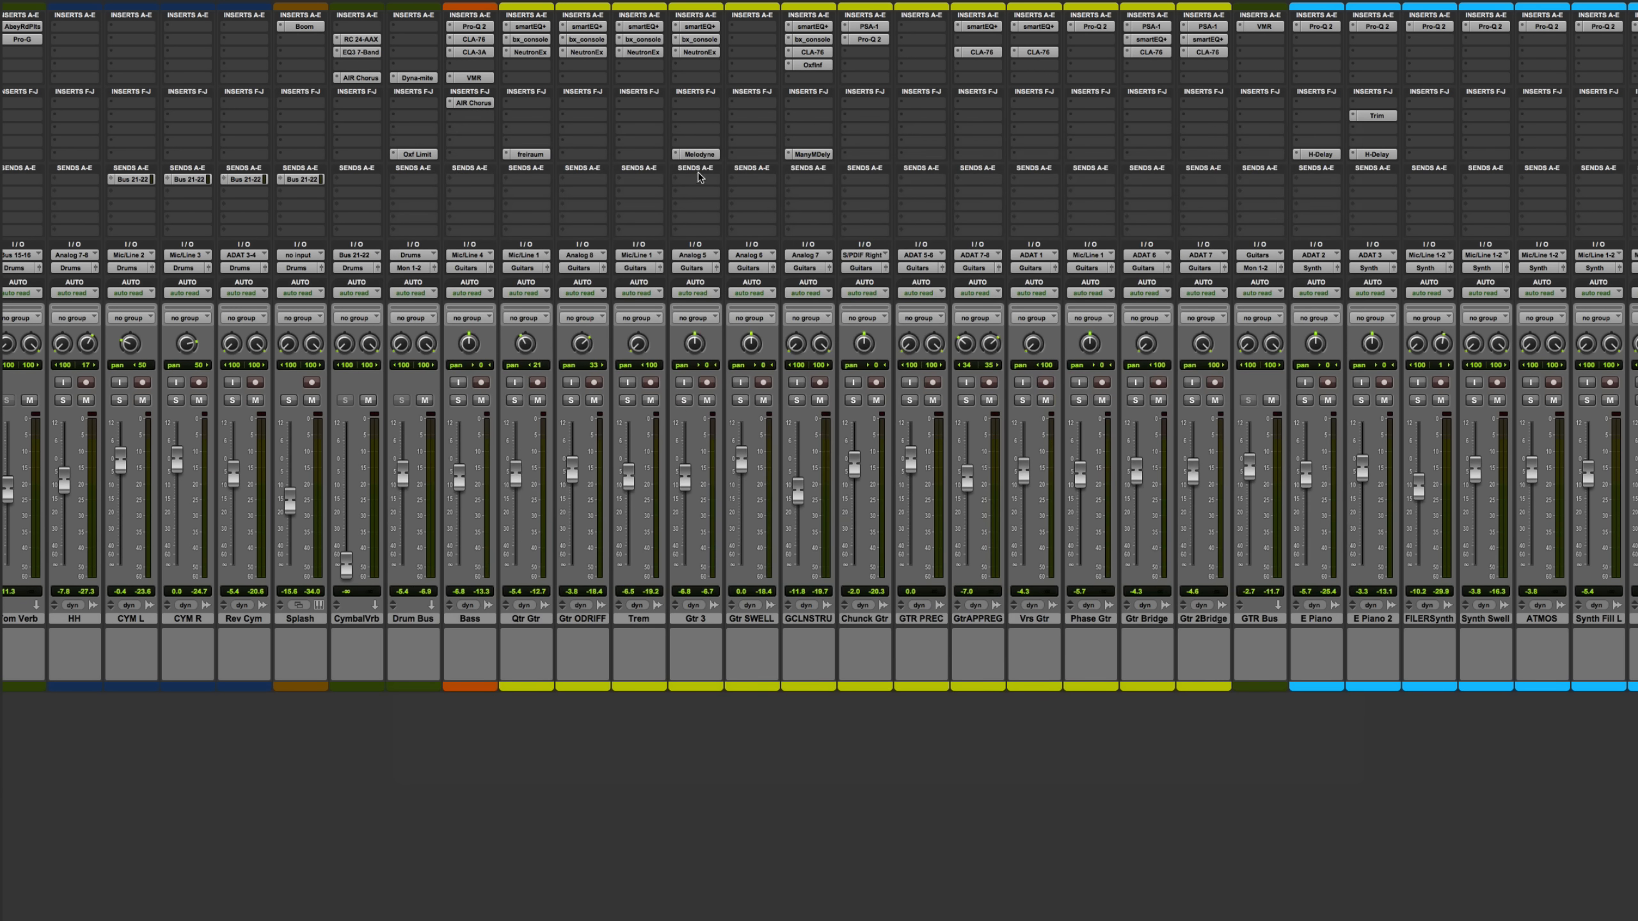
pyautogui.hscroll(-10, 894, 371)
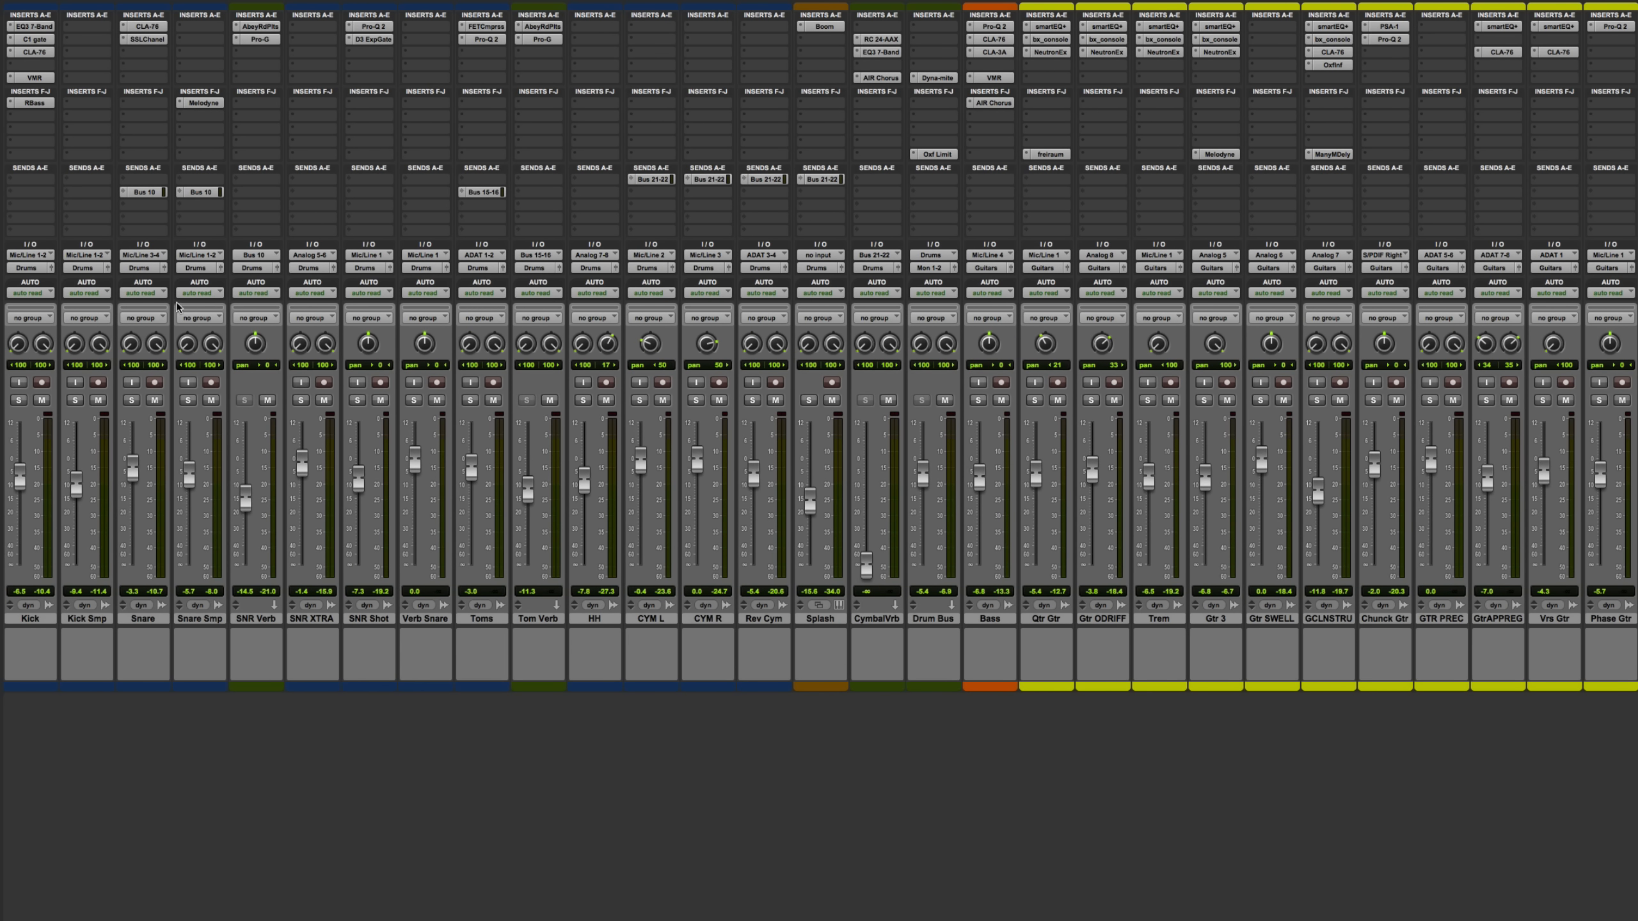
pyautogui.click(189, 400)
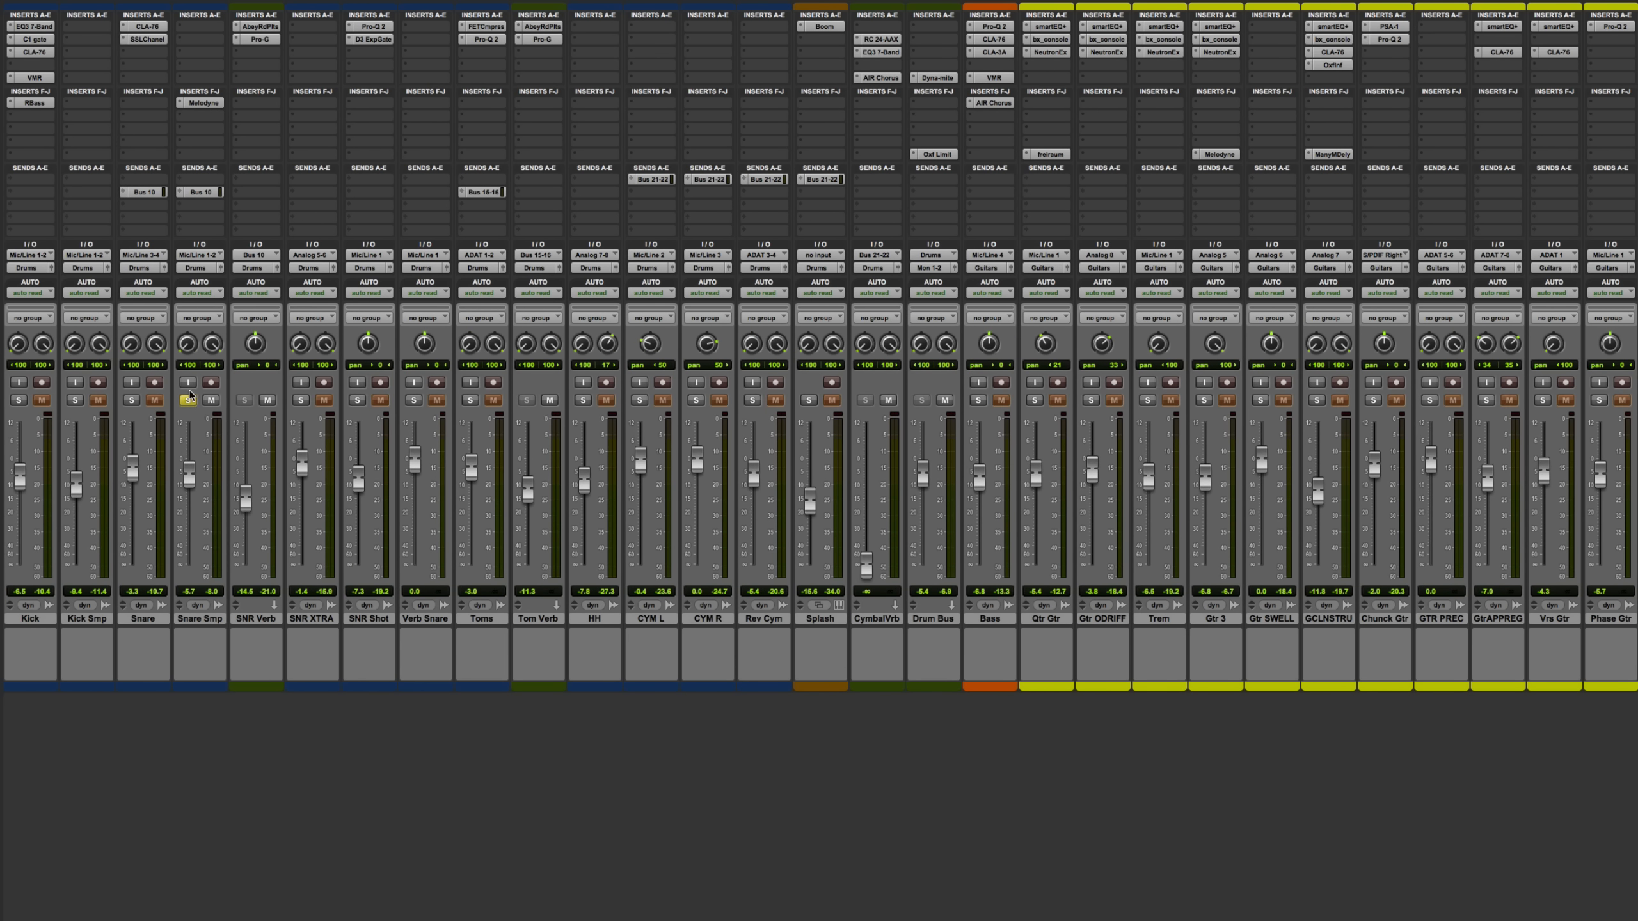
pyautogui.click(202, 103)
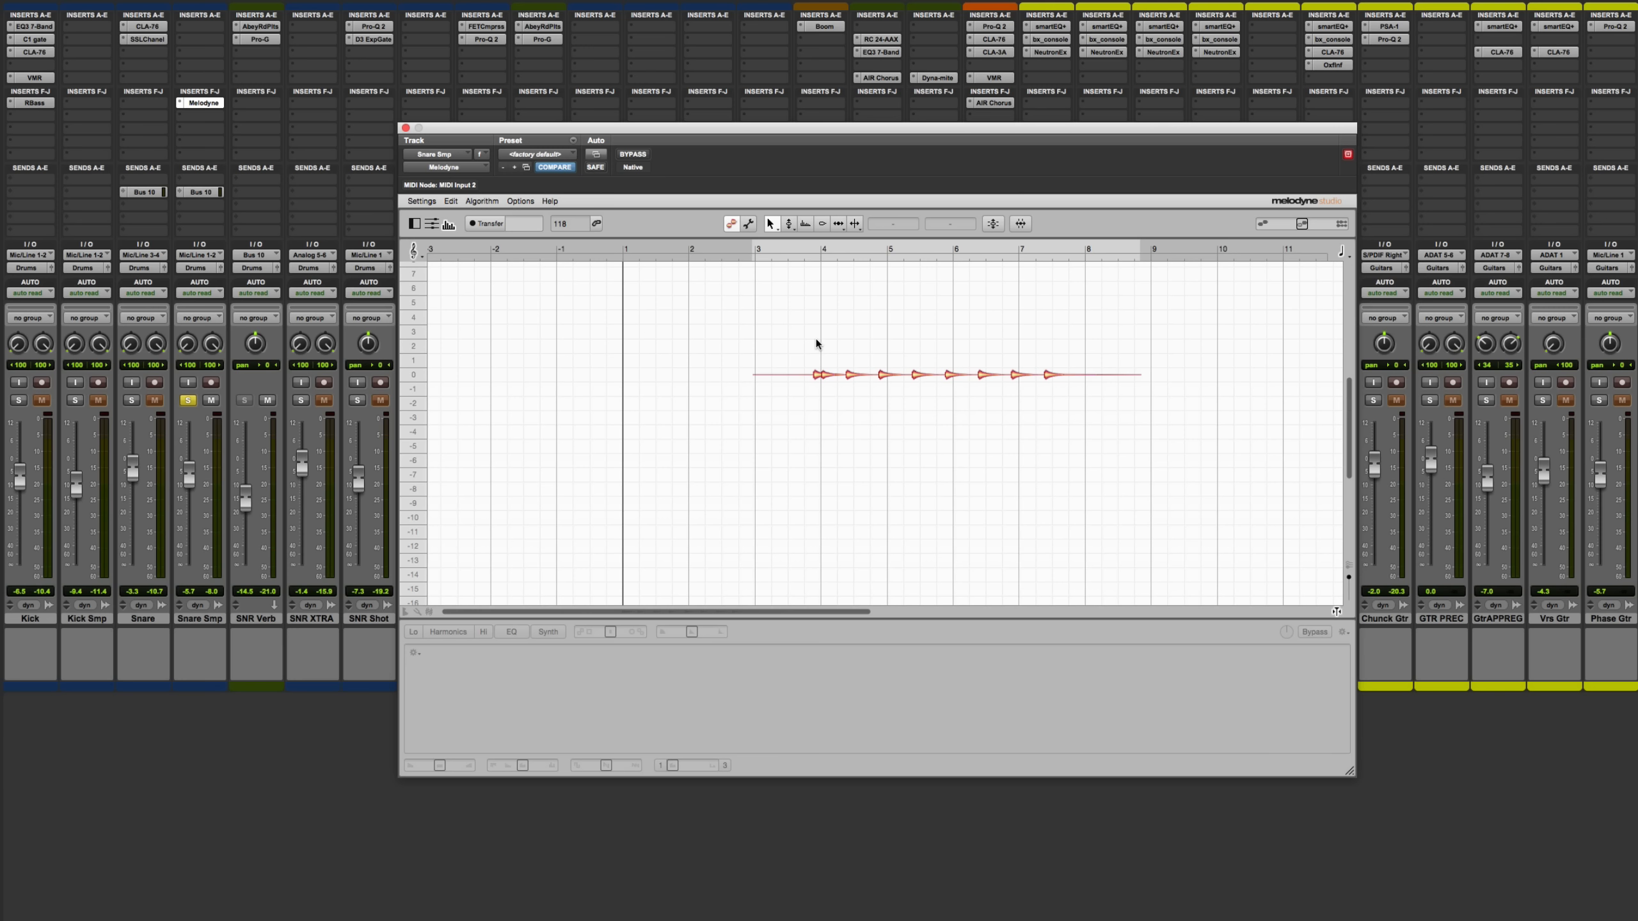
# Step: Audition the snare hits and change their detection algorithm to Melodic, redetecting the notes
pyautogui.press('space')
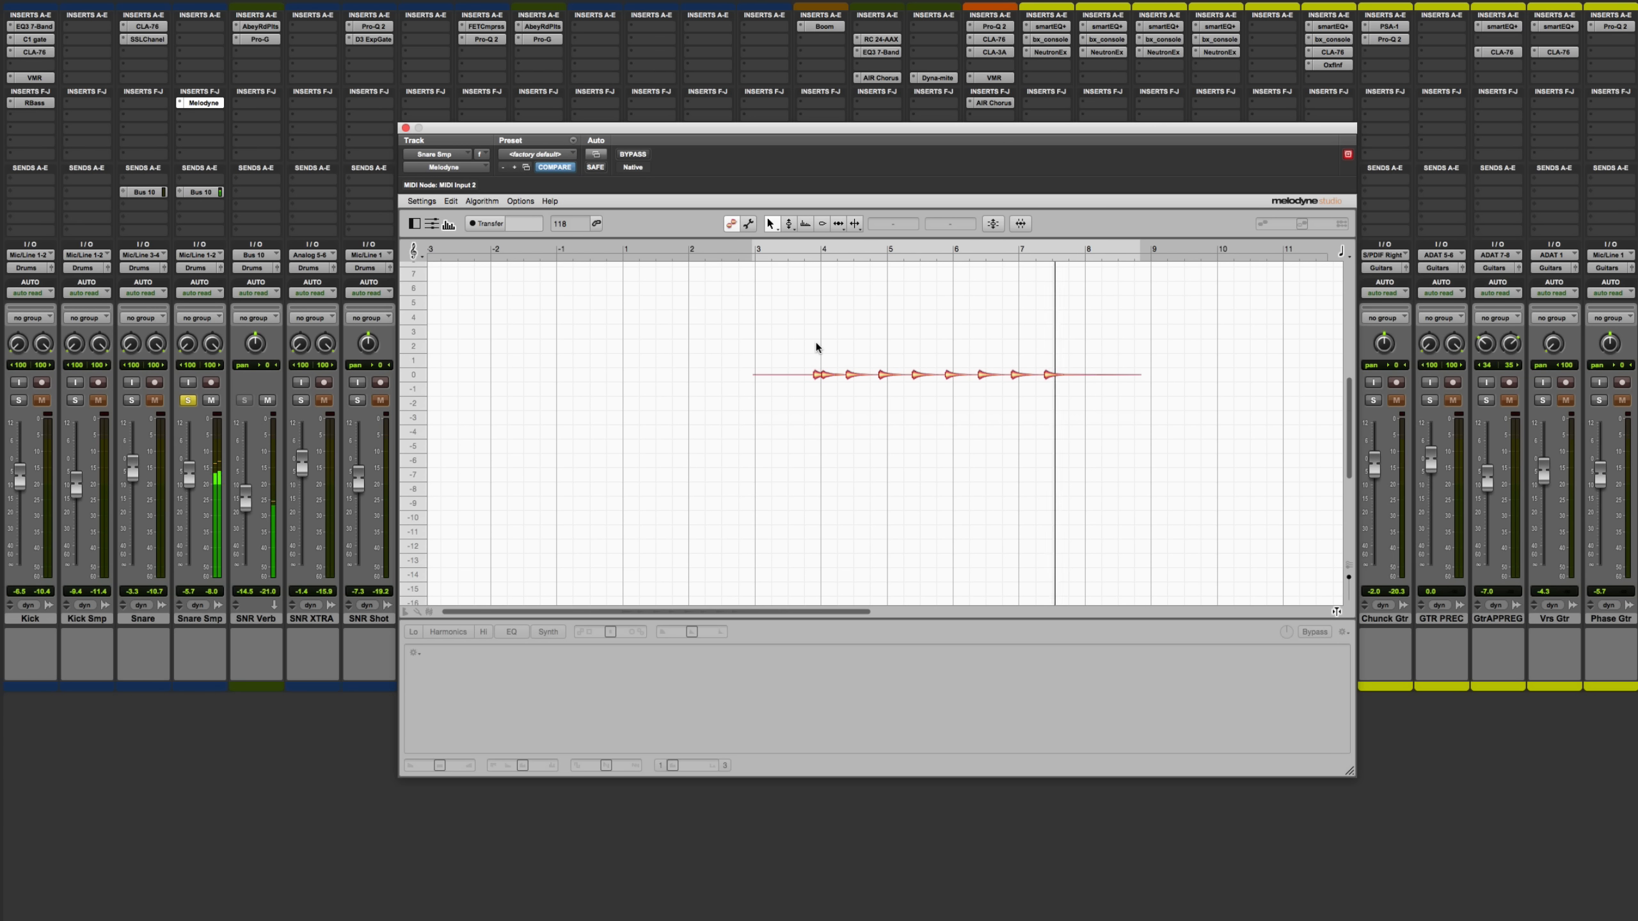
pyautogui.press('space')
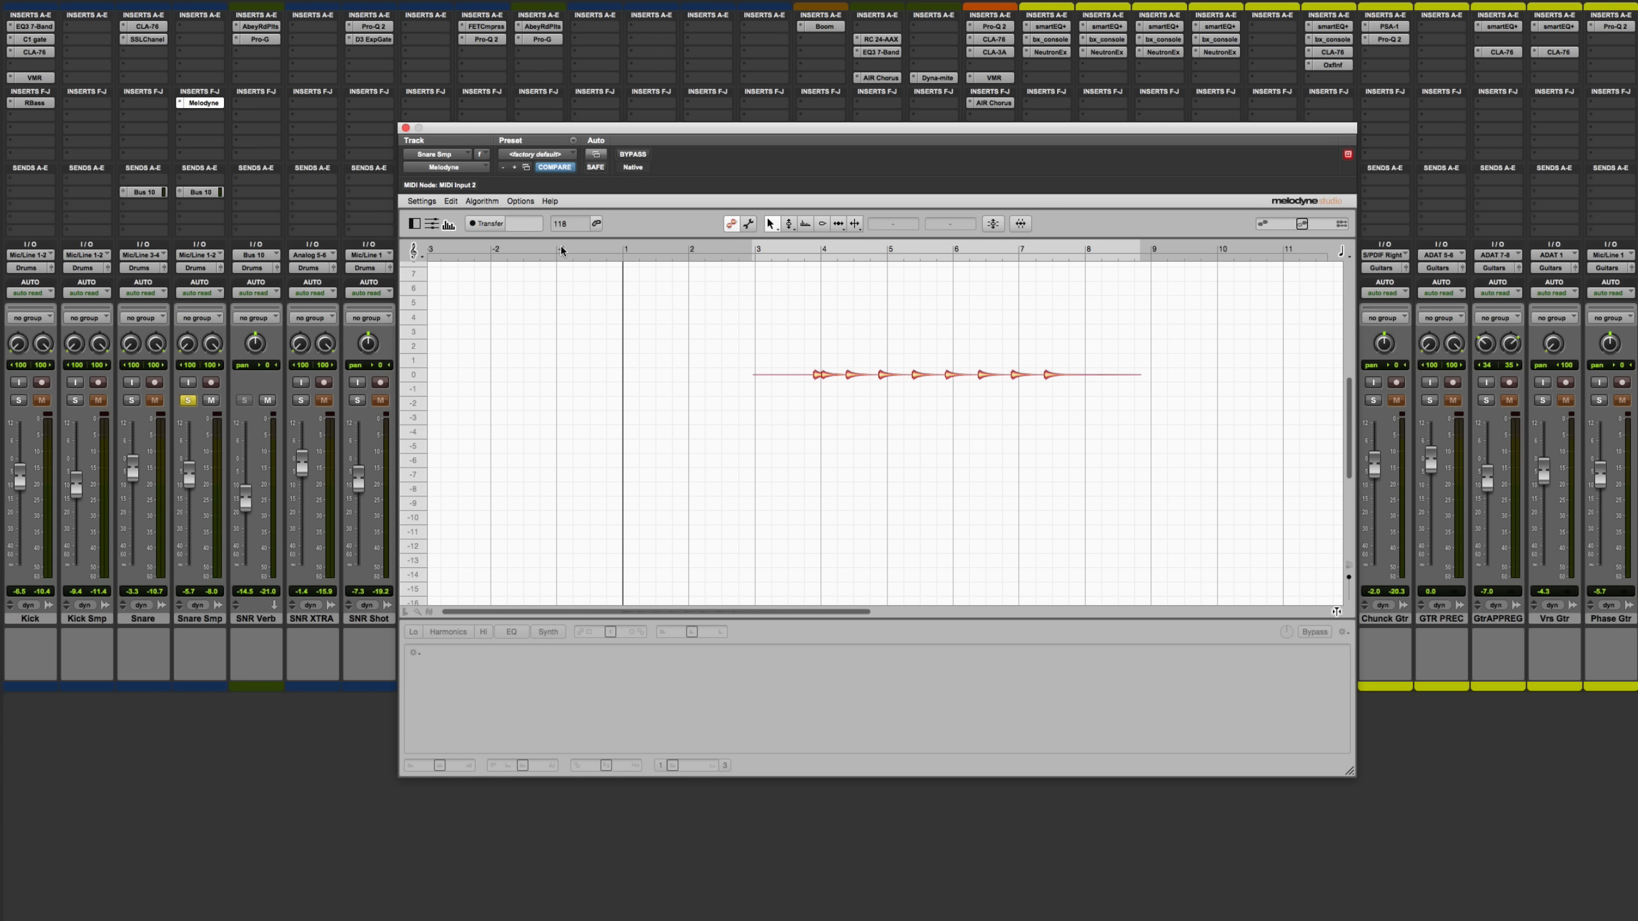
pyautogui.click(514, 203)
pyautogui.moveTo(492, 203)
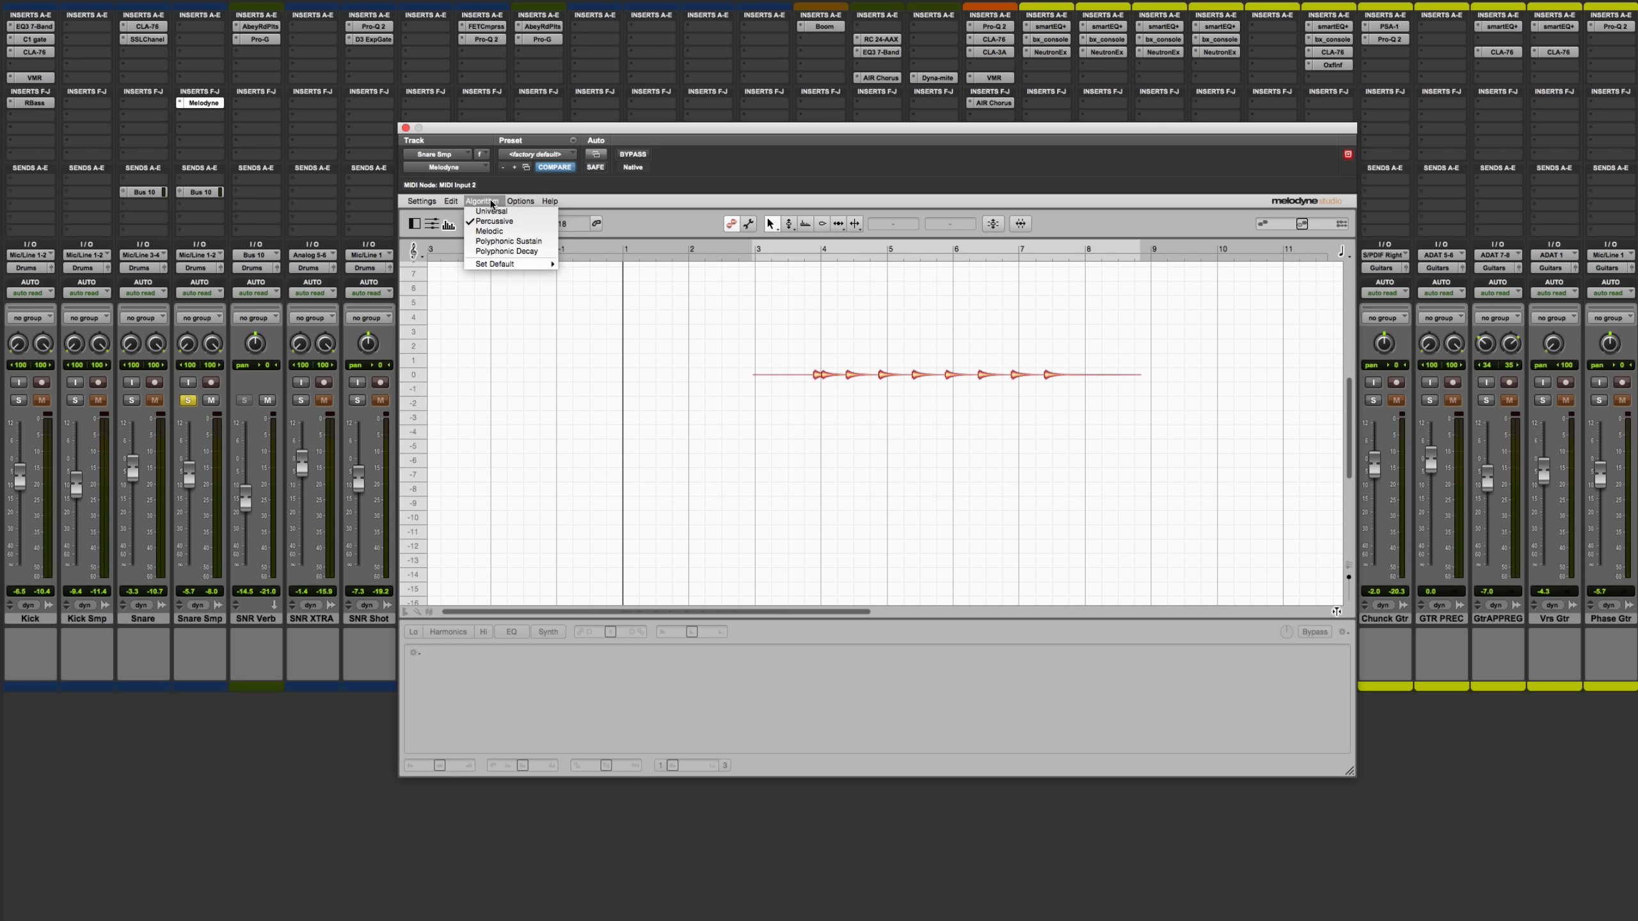
pyautogui.click(489, 232)
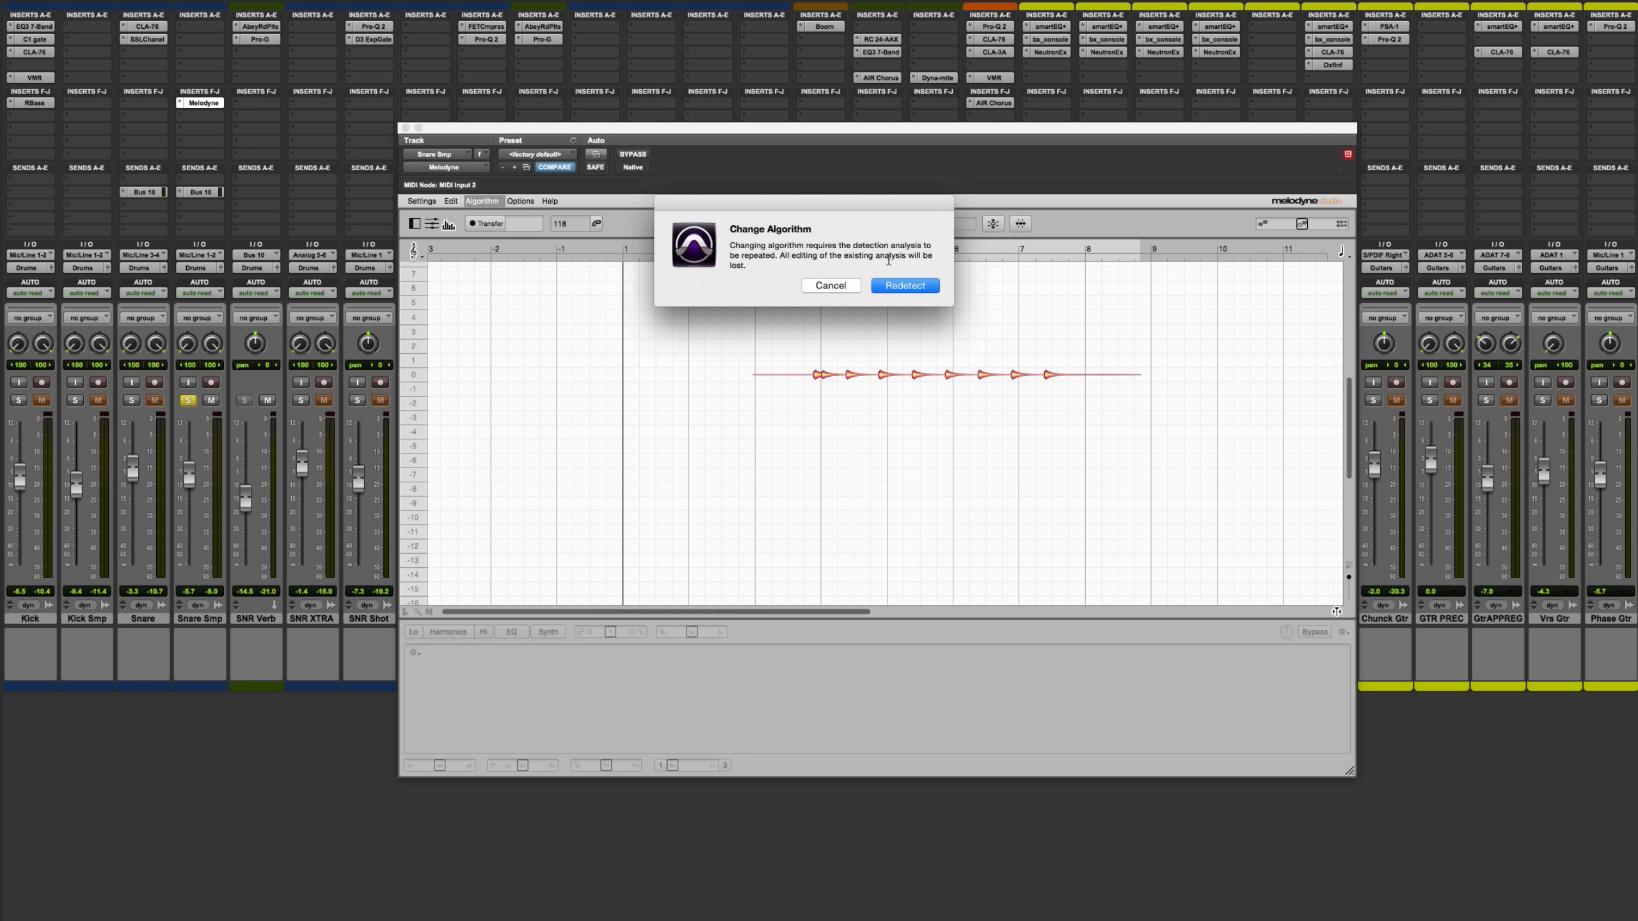
pyautogui.click(897, 281)
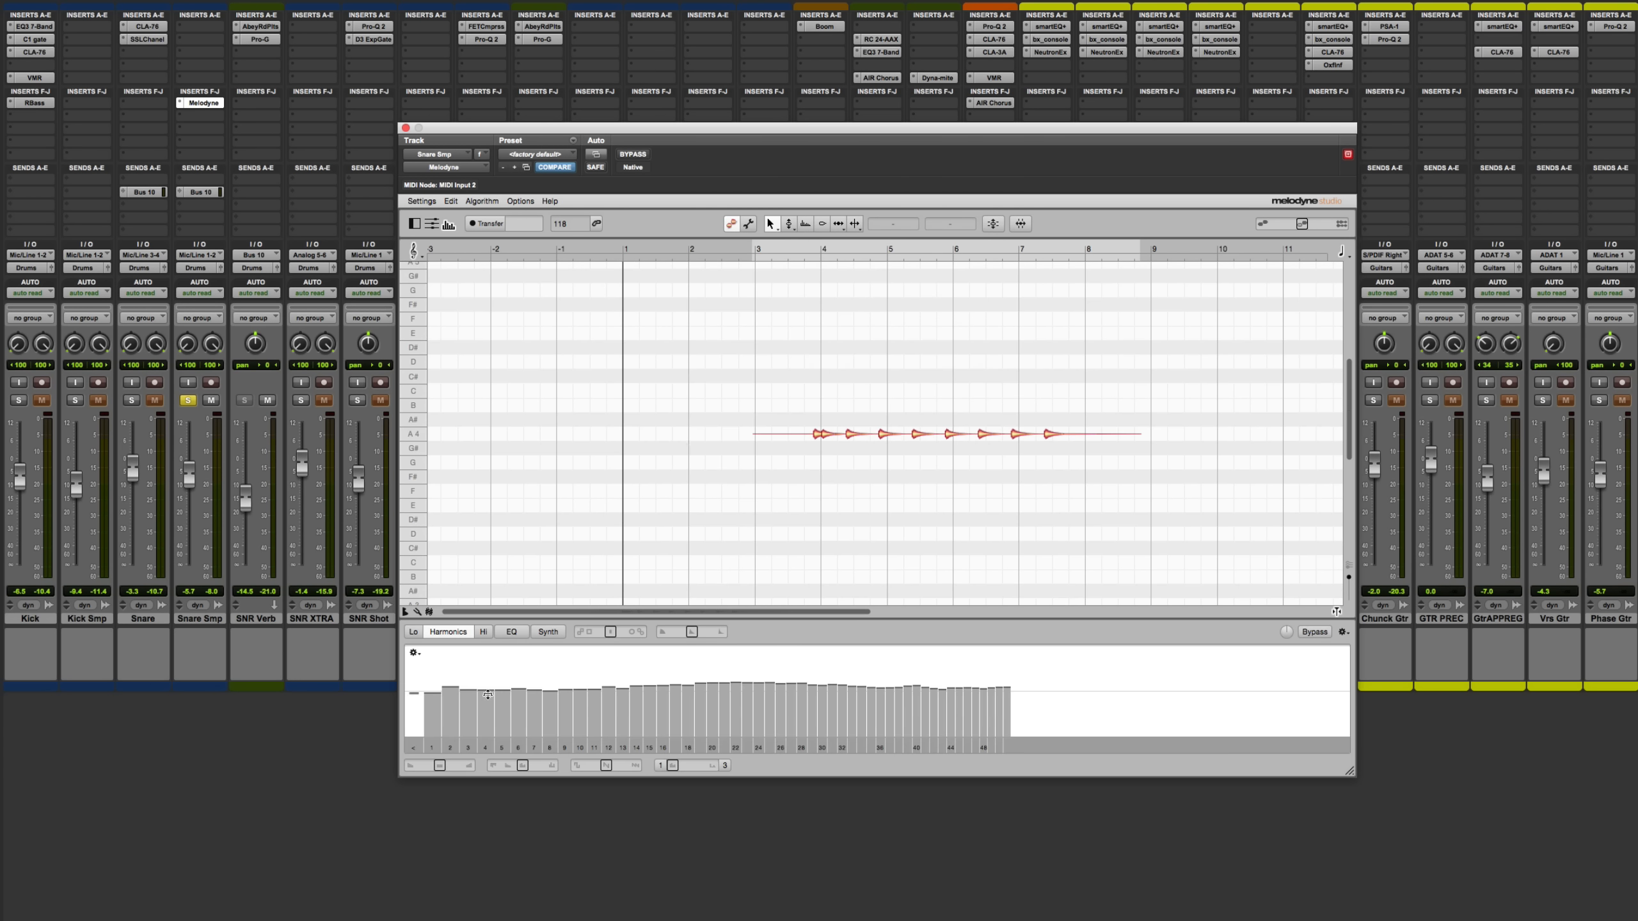
# Step: Raise harmonics 4, 6, 7, 9, 11 and 14 during playback, lower harmonic 2 and boost harmonic 3 to +12.92 dB
pyautogui.moveTo(488, 694); pyautogui.dragTo(565, 677)
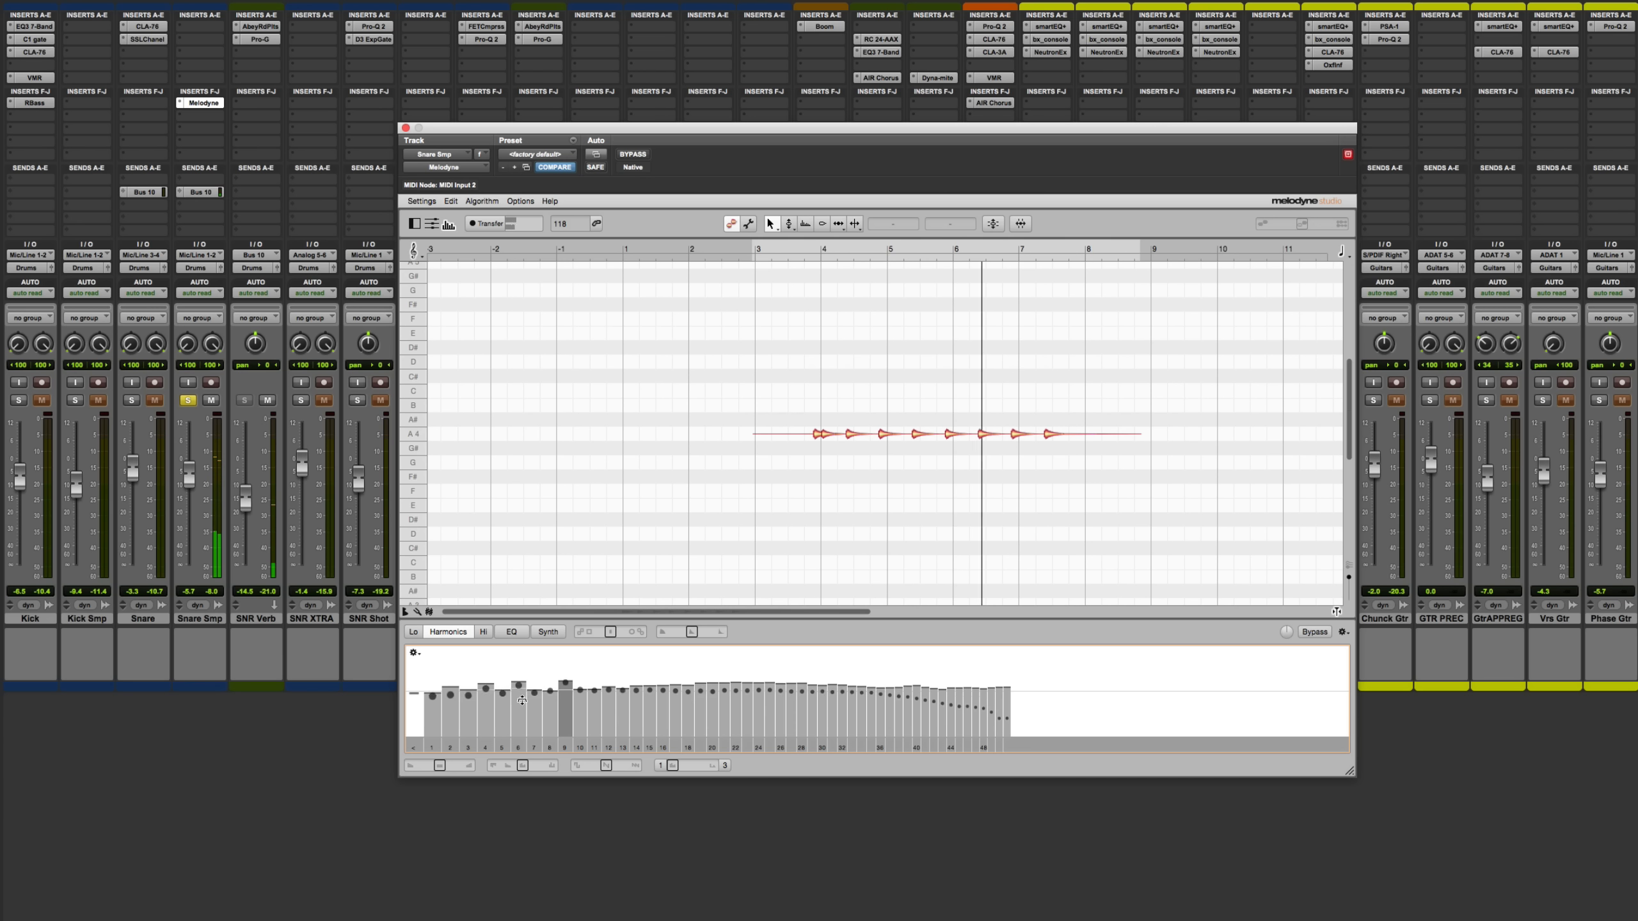
pyautogui.moveTo(521, 688); pyautogui.dragTo(534, 680)
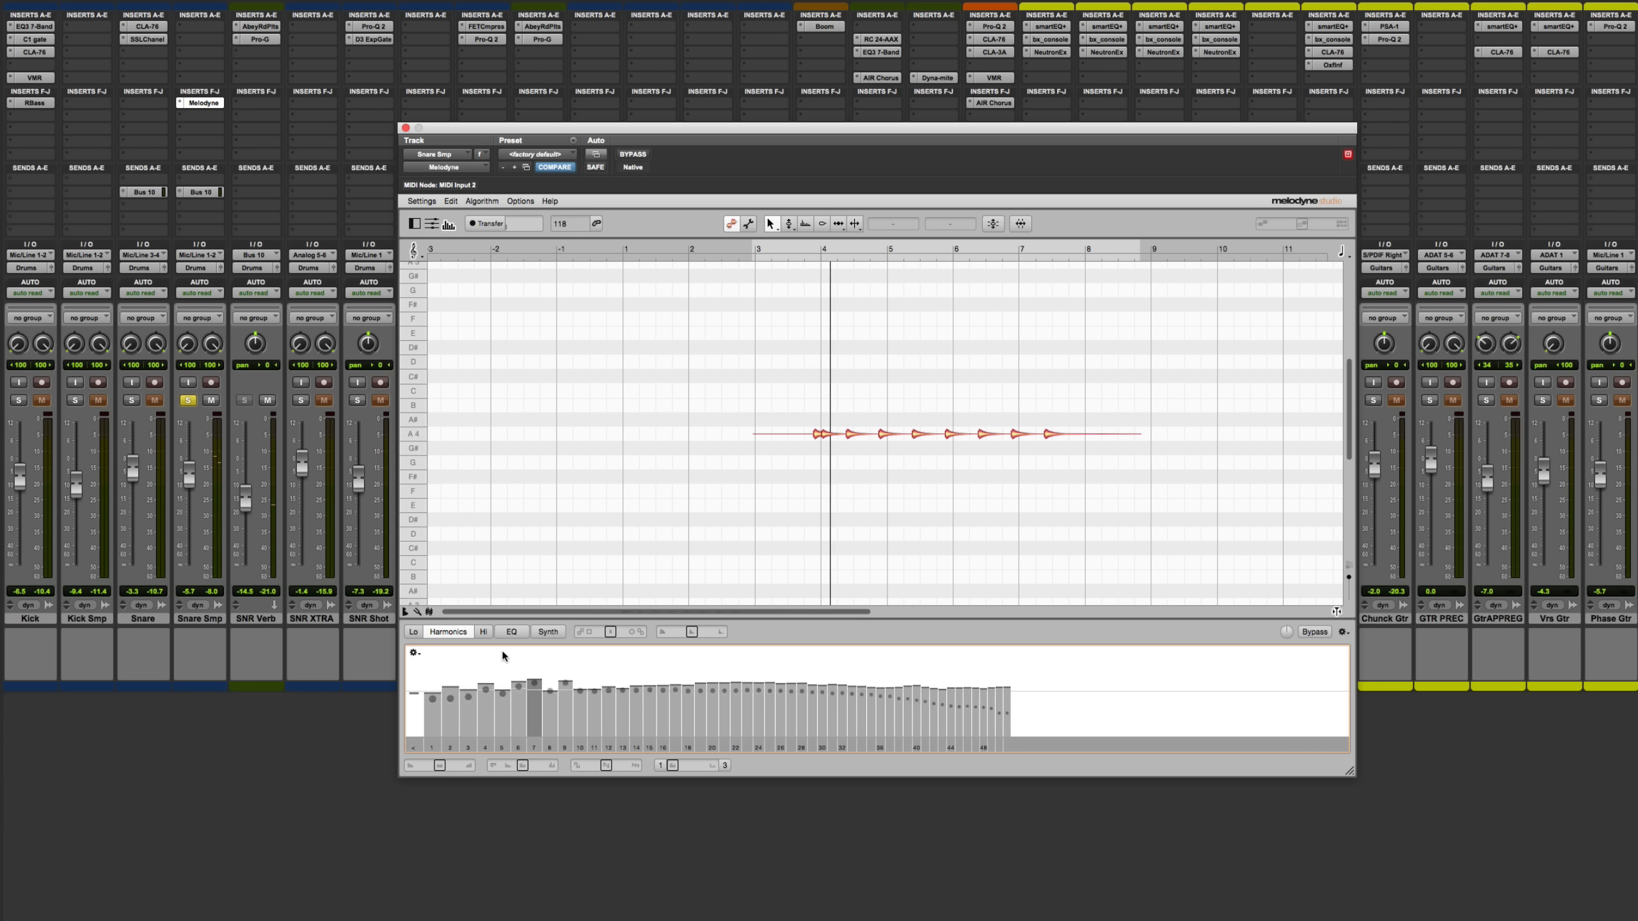
pyautogui.moveTo(594, 688); pyautogui.dragTo(637, 674)
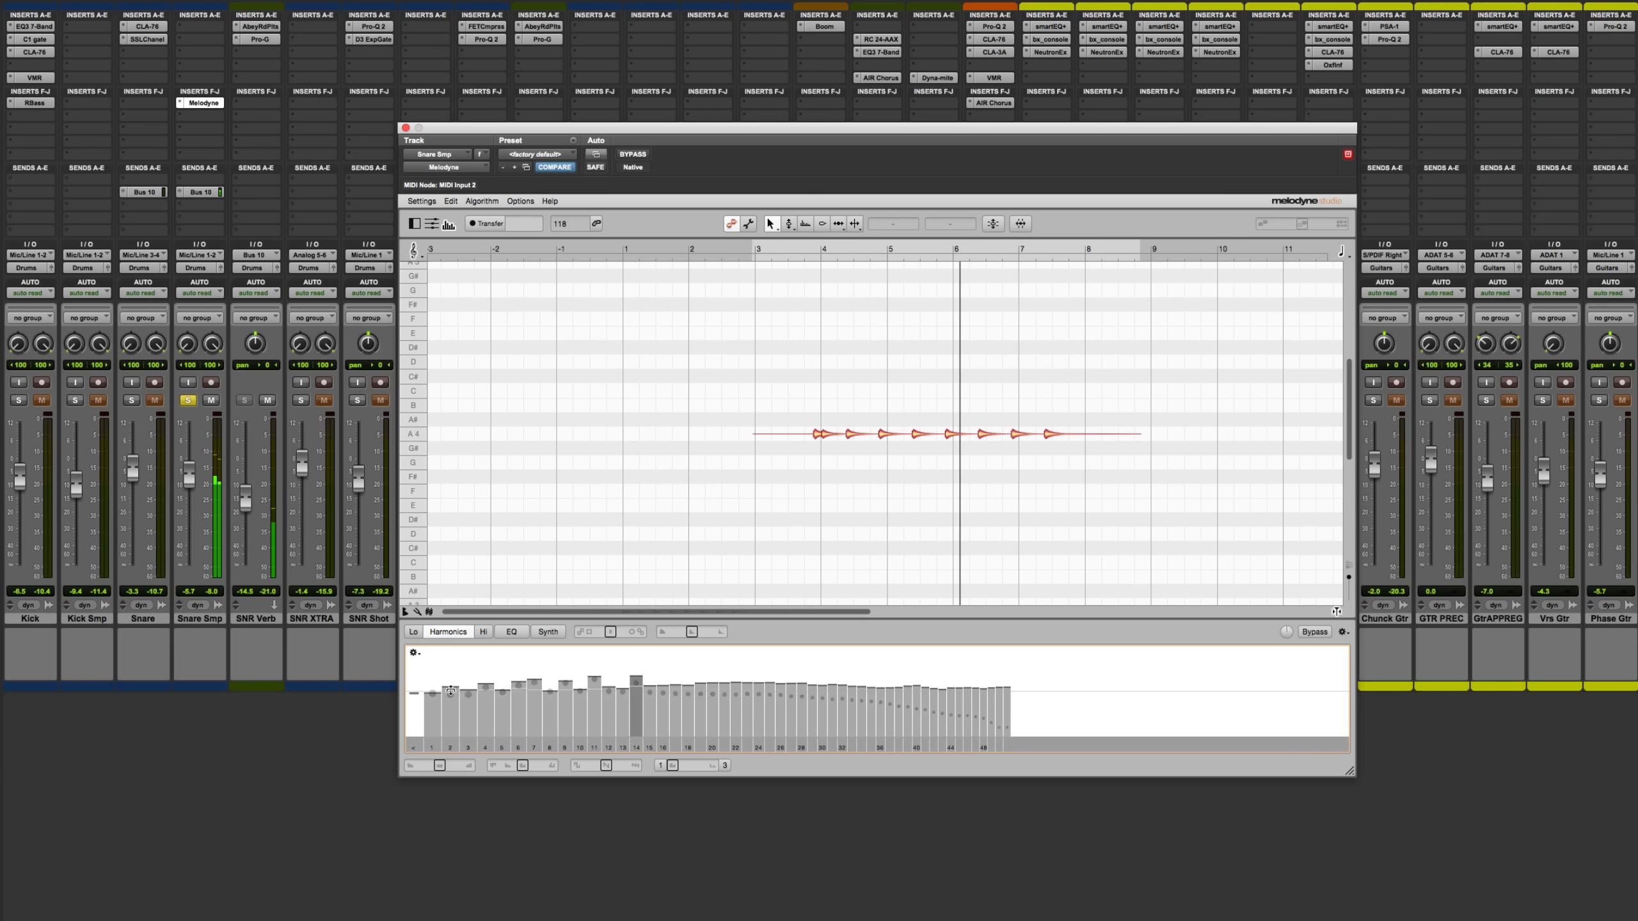
pyautogui.moveTo(449, 691)
pyautogui.mouseDown()
pyautogui.moveTo(453, 673)
pyautogui.moveTo(454, 706)
pyautogui.moveTo(434, 679)
pyautogui.moveTo(436, 695)
pyautogui.moveTo(472, 687)
pyautogui.mouseUp()
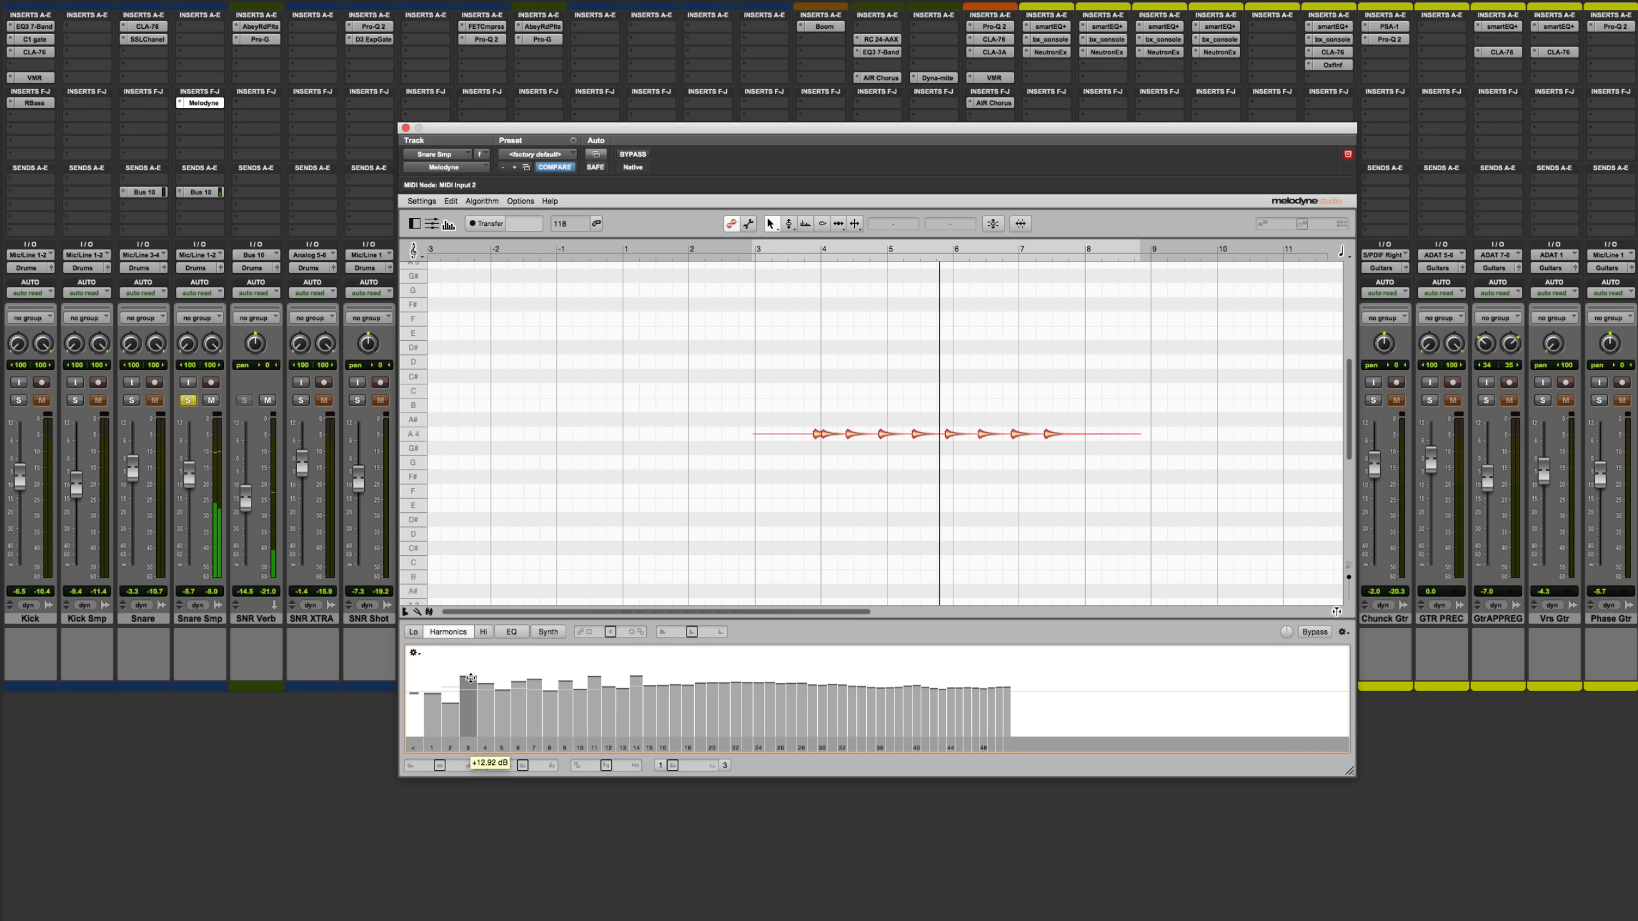
# Step: Audition the snare with Brilliance at -39 % and with Contour at -146 %, restoring each control to its default
pyautogui.moveTo(440, 765); pyautogui.dragTo(429, 765)
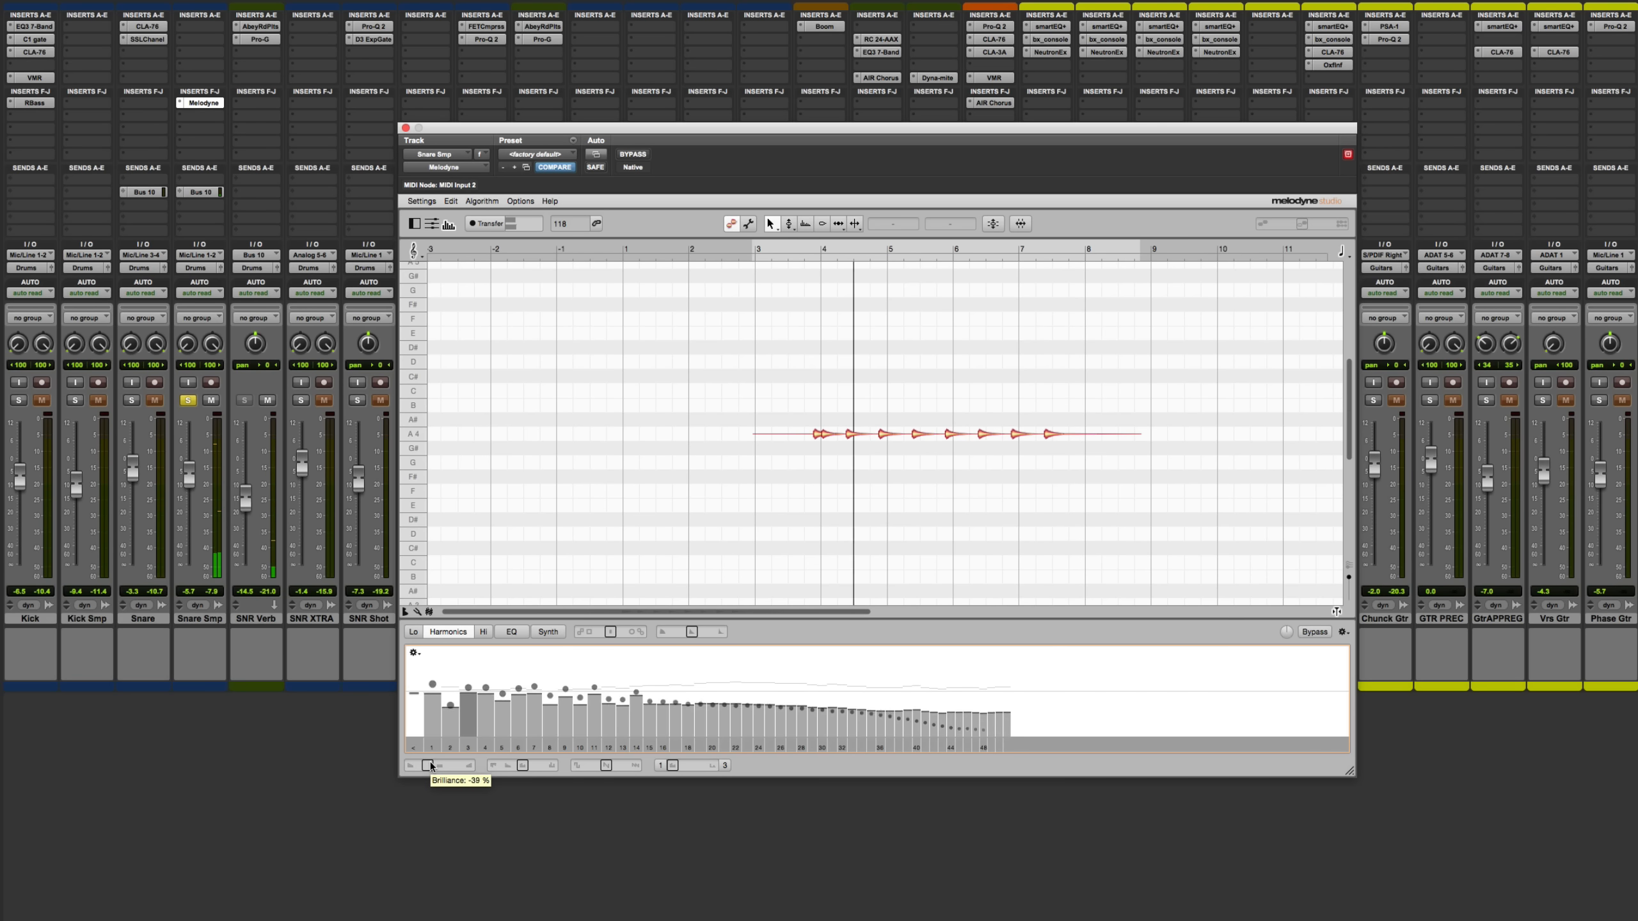
pyautogui.doubleClick(428, 764)
pyautogui.moveTo(522, 765)
pyautogui.mouseDown()
pyautogui.moveTo(540, 764)
pyautogui.moveTo(503, 768)
pyautogui.mouseUp()
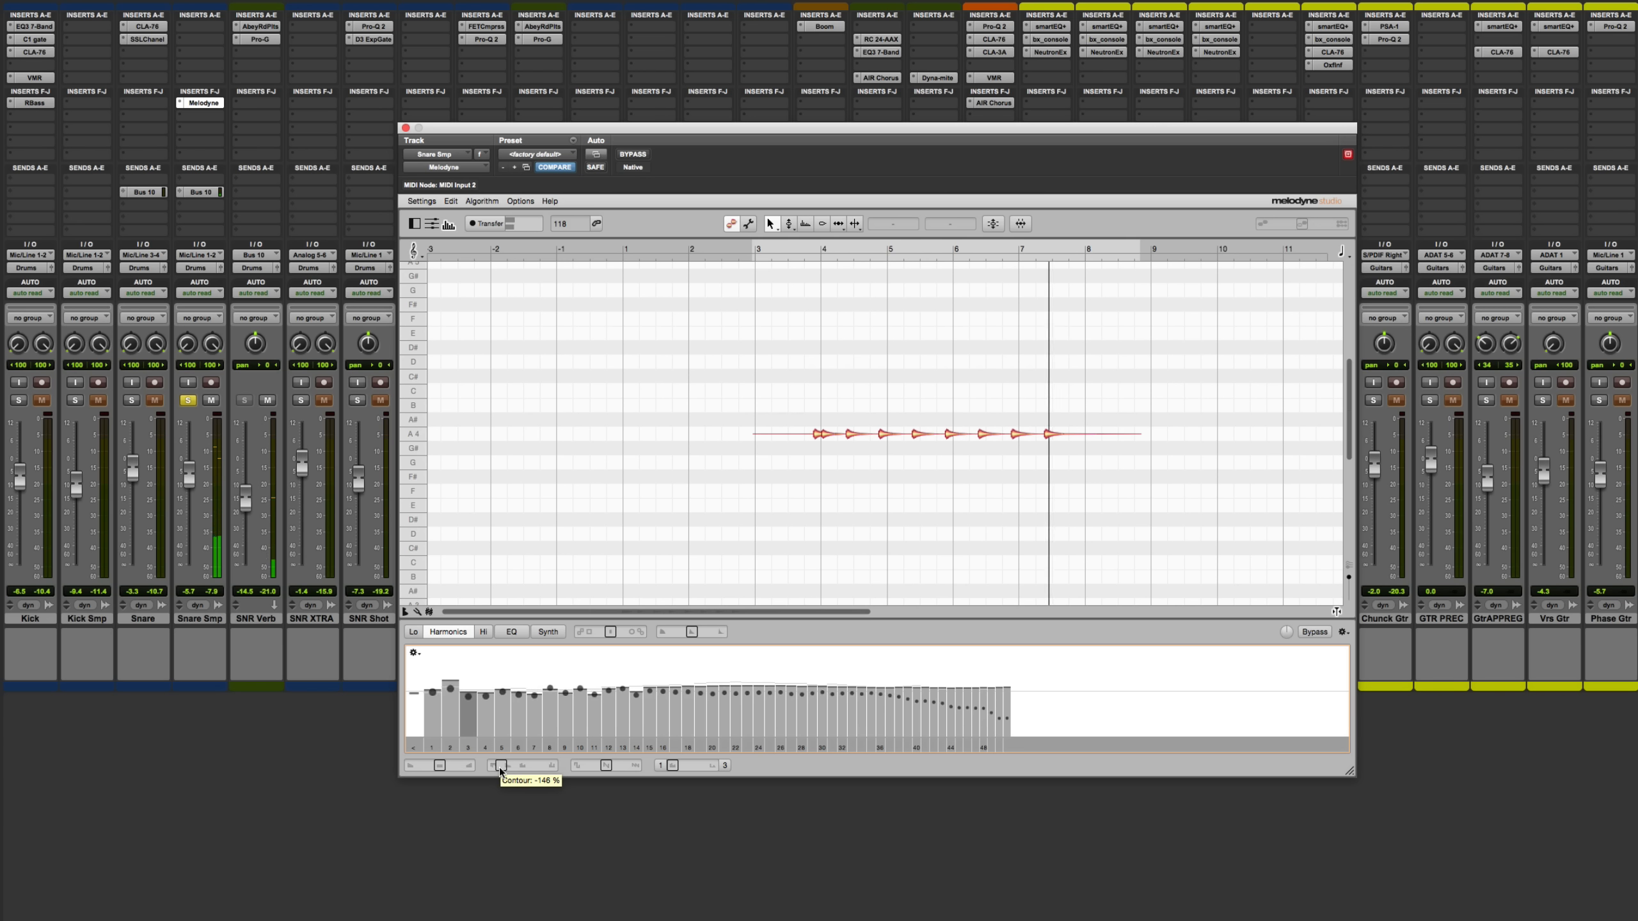
pyautogui.doubleClick(505, 766)
# Step: Audition the snare with Odd/Even at -63 % and shift the balance to the positive side during playback
pyautogui.moveTo(606, 766); pyautogui.dragTo(588, 772)
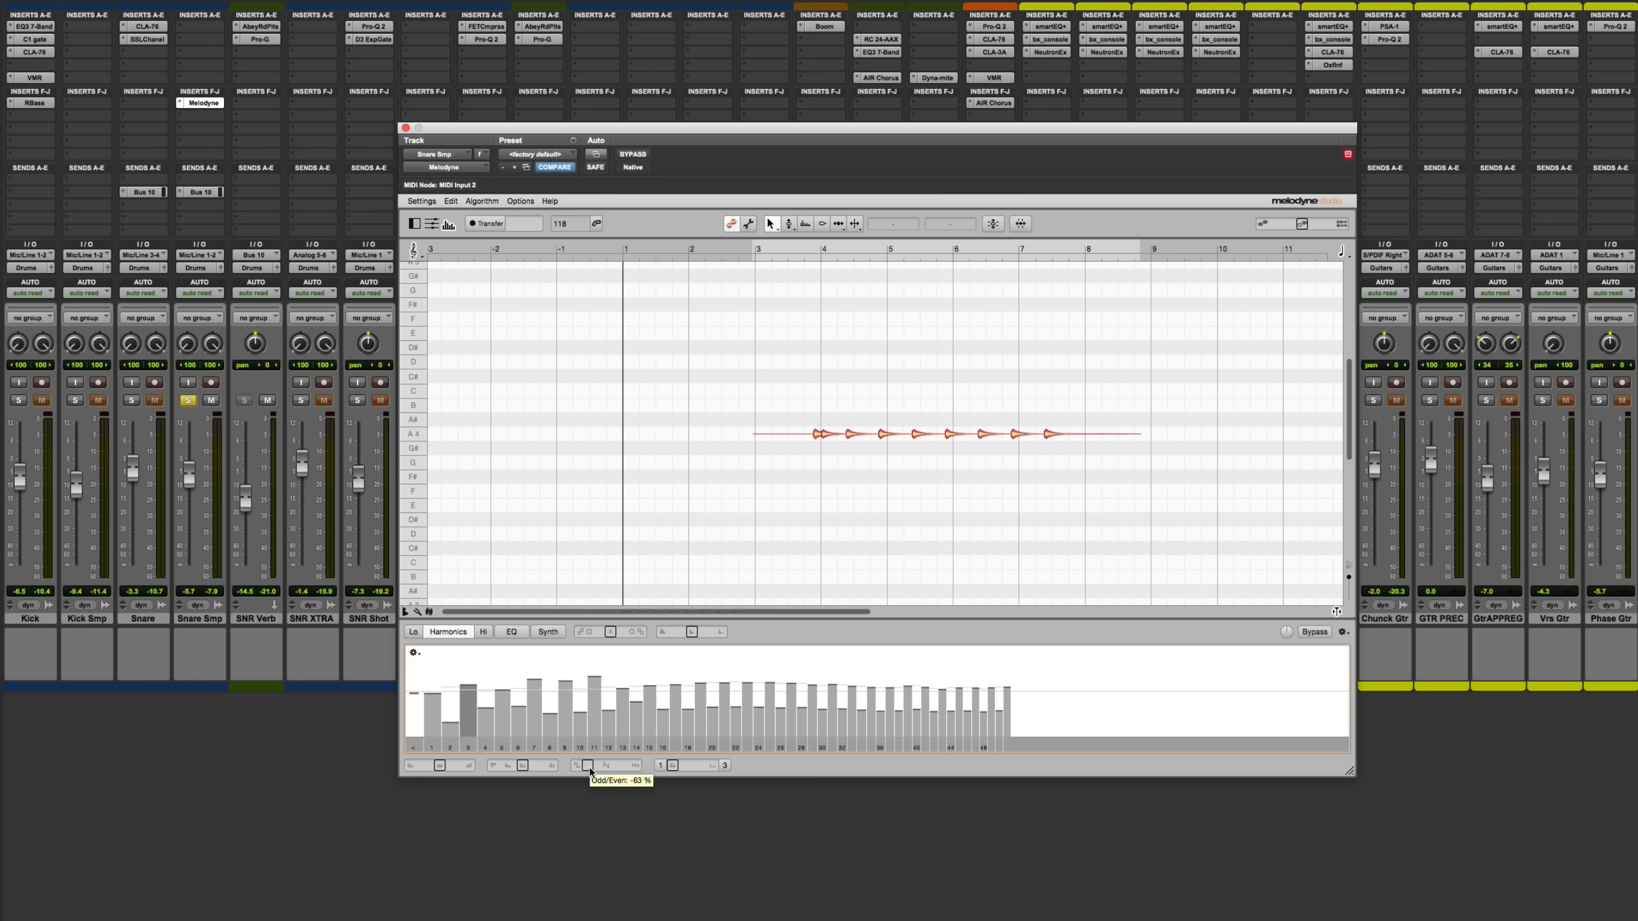
pyautogui.press('space')
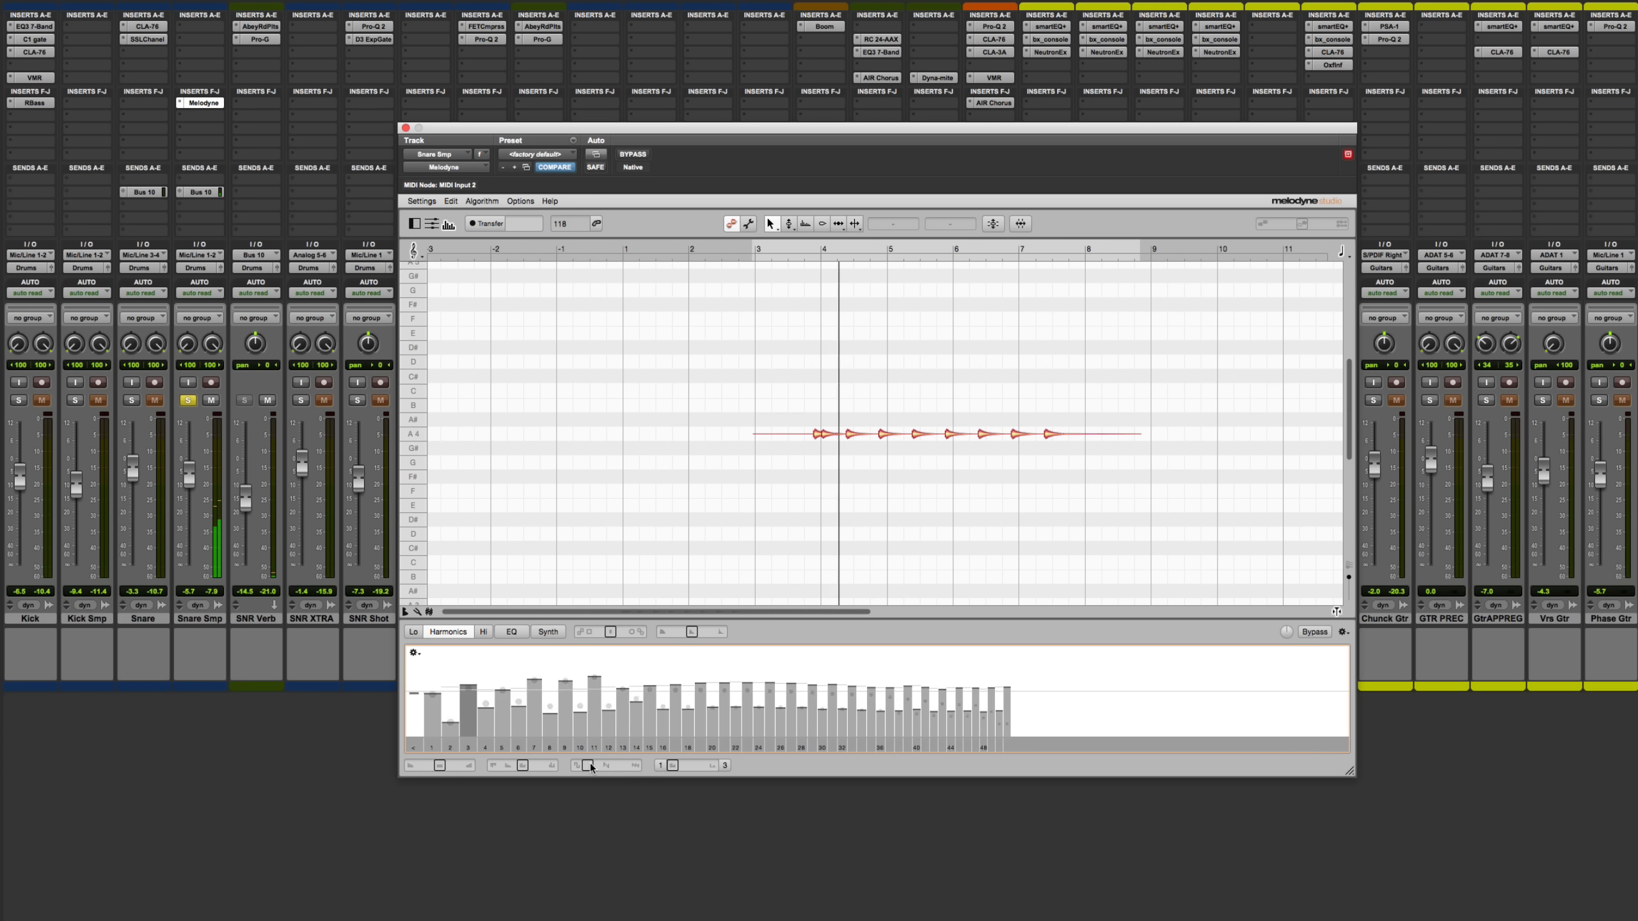
pyautogui.moveTo(589, 766); pyautogui.dragTo(624, 765)
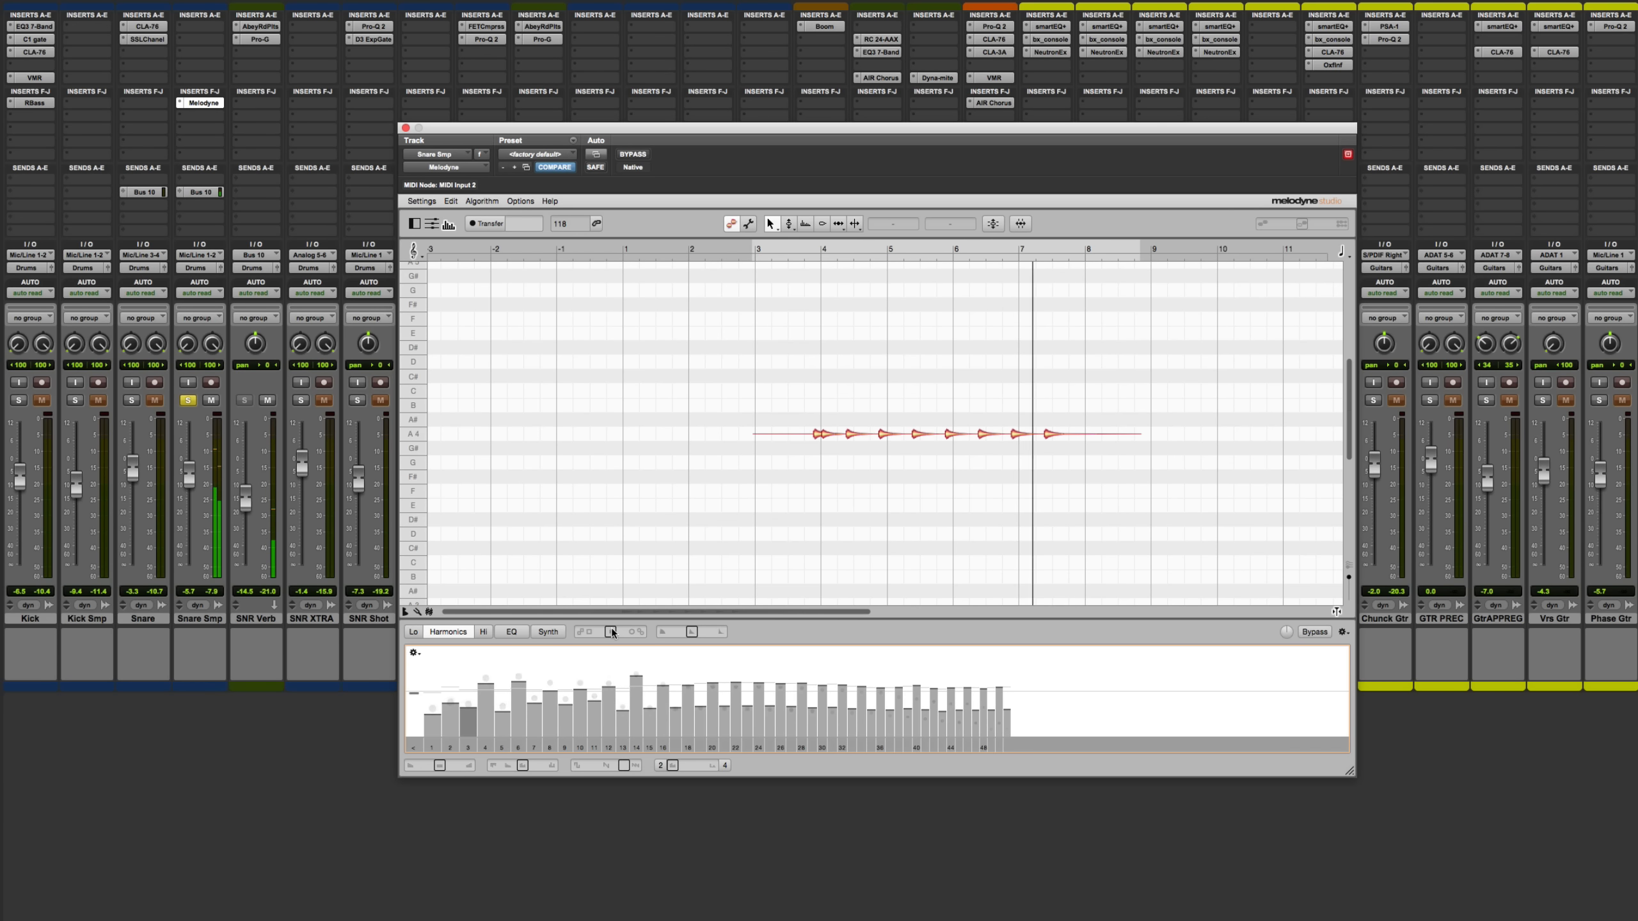
# Step: Audition the snare while adjusting Emphasis, return it to neutral and stop playback
pyautogui.moveTo(615, 632)
pyautogui.mouseDown()
pyautogui.moveTo(629, 631)
pyautogui.moveTo(609, 633)
pyautogui.mouseUp()
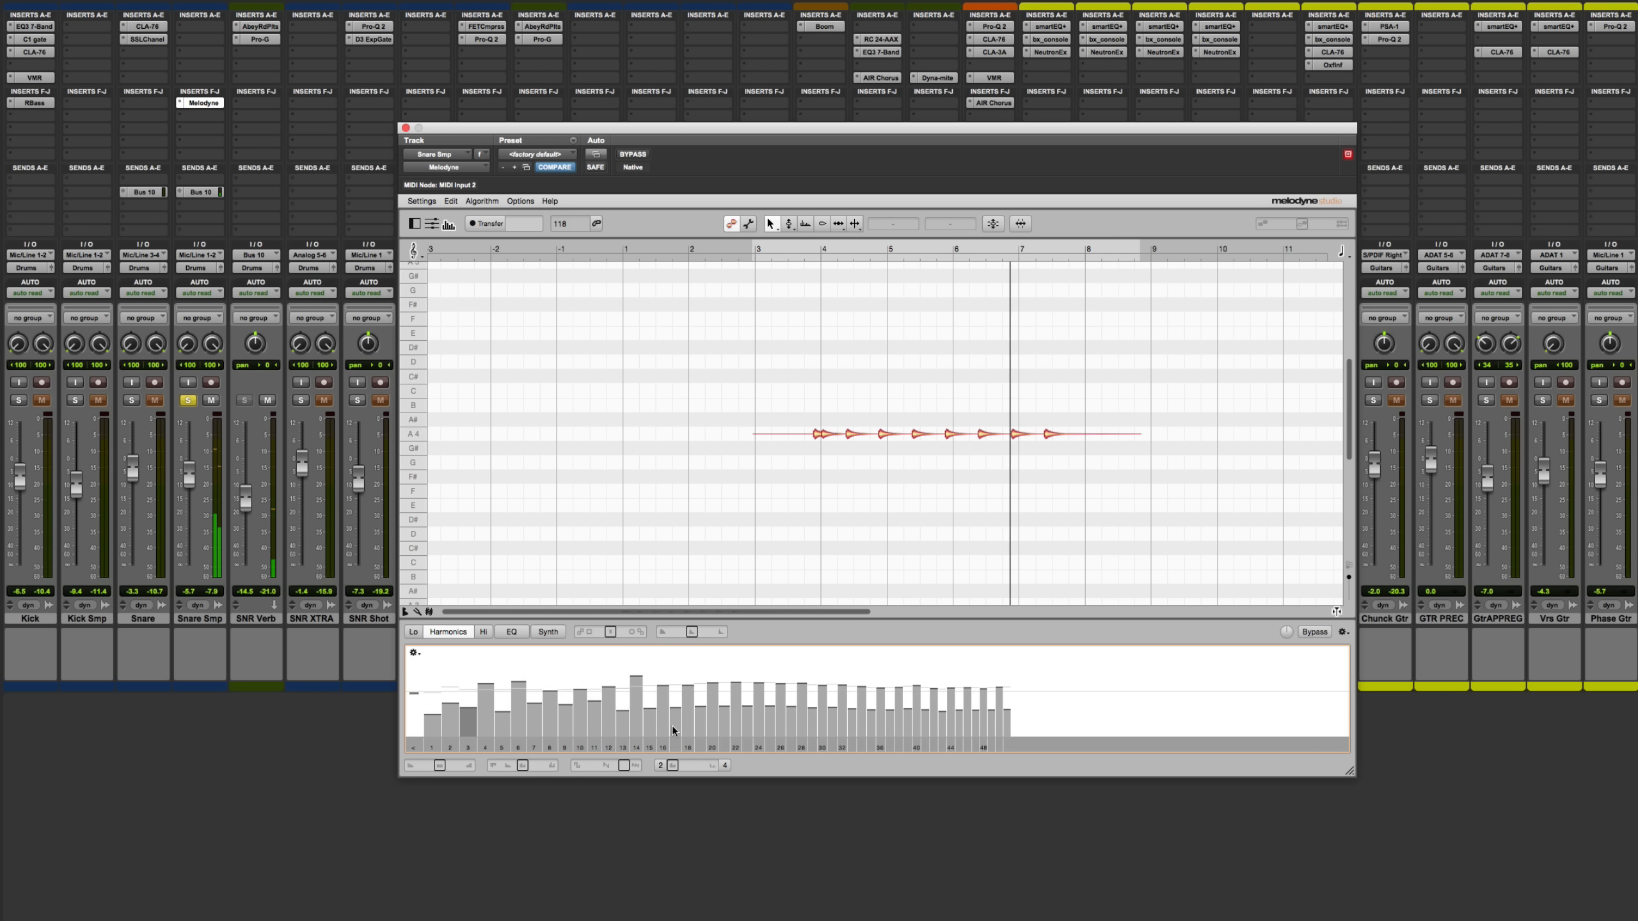
pyautogui.press('space')
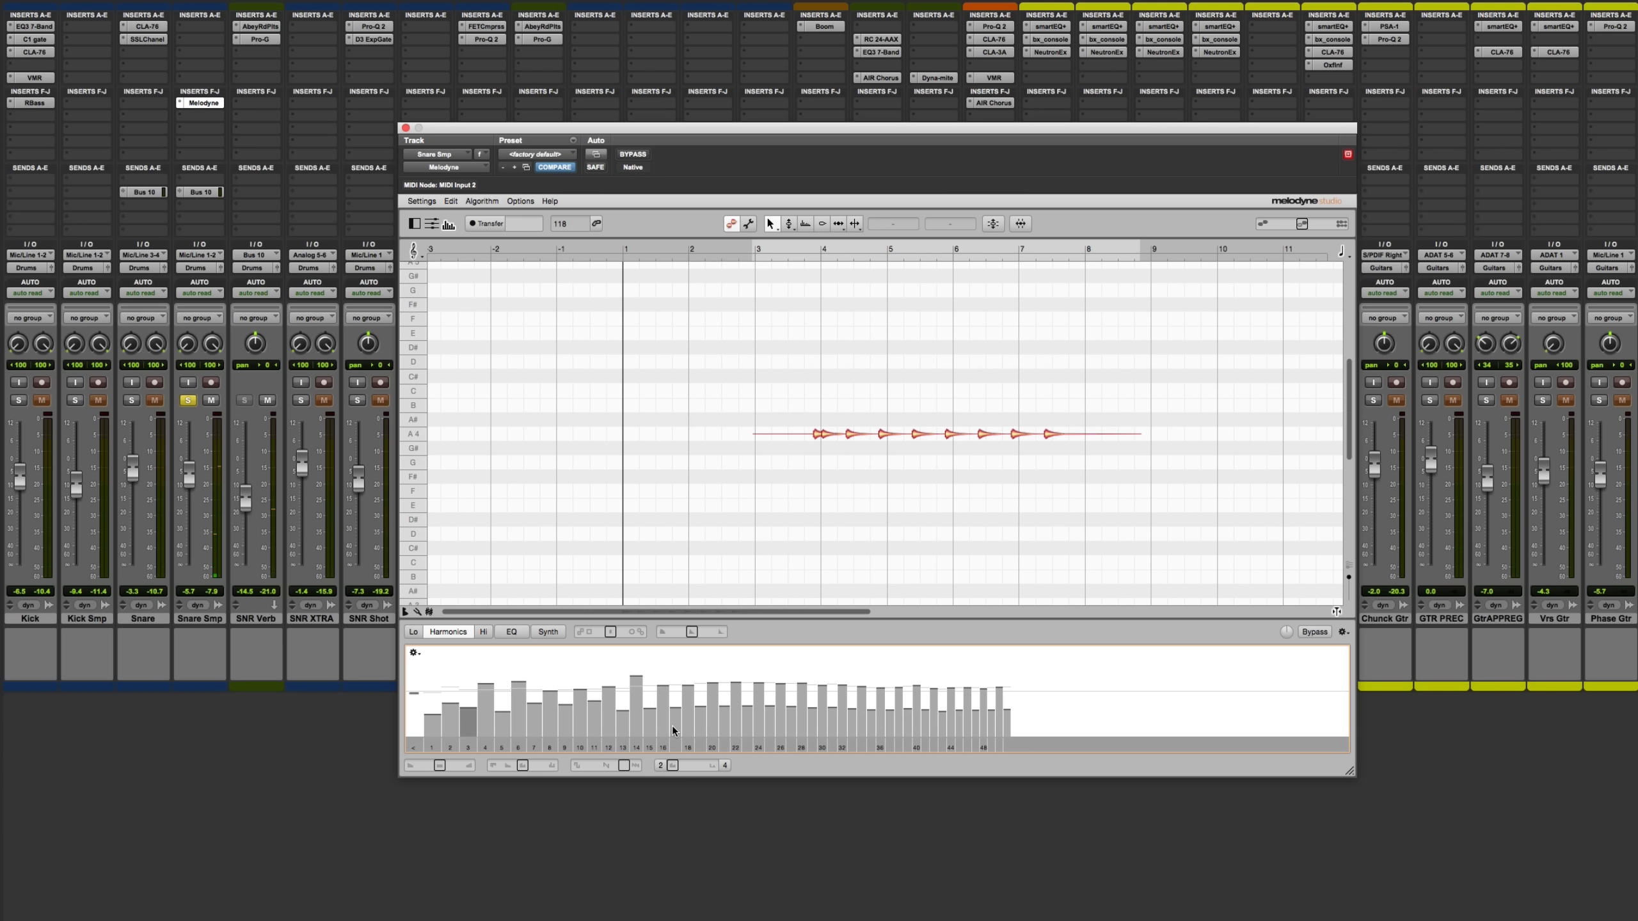